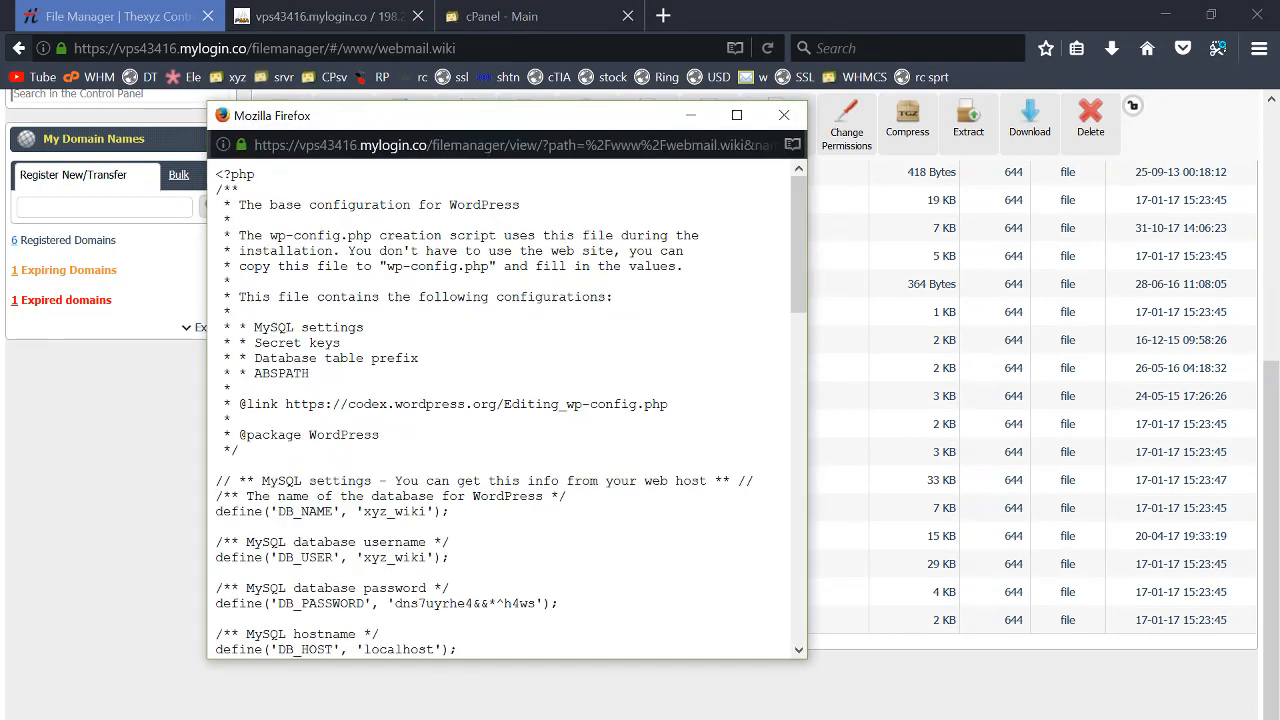
- Check the xyz_wiki database user in wp-config.php's MySQL settings, then close the preview
{"action": "scroll", "coordinate": [465, 513], "scroll_direction": "down", "scroll_amount": 2}
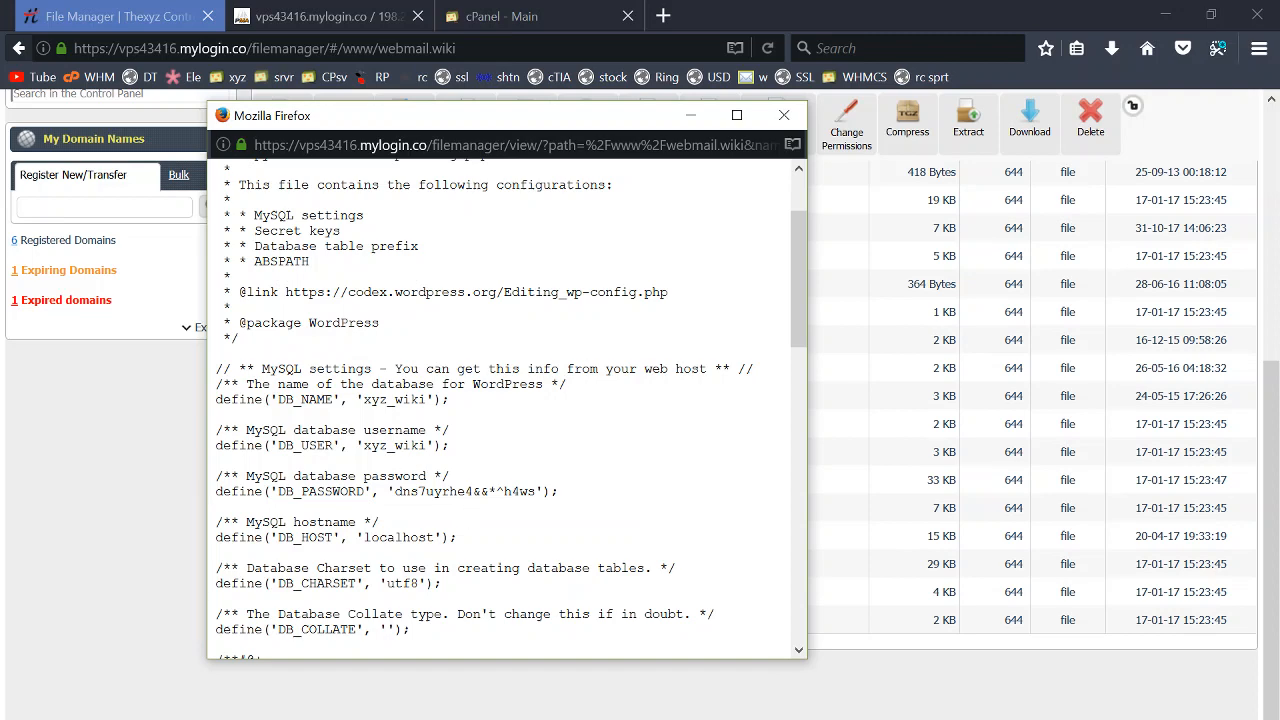
{"action": "left_click_drag", "start_coordinate": [357, 445], "coordinate": [412, 445]}
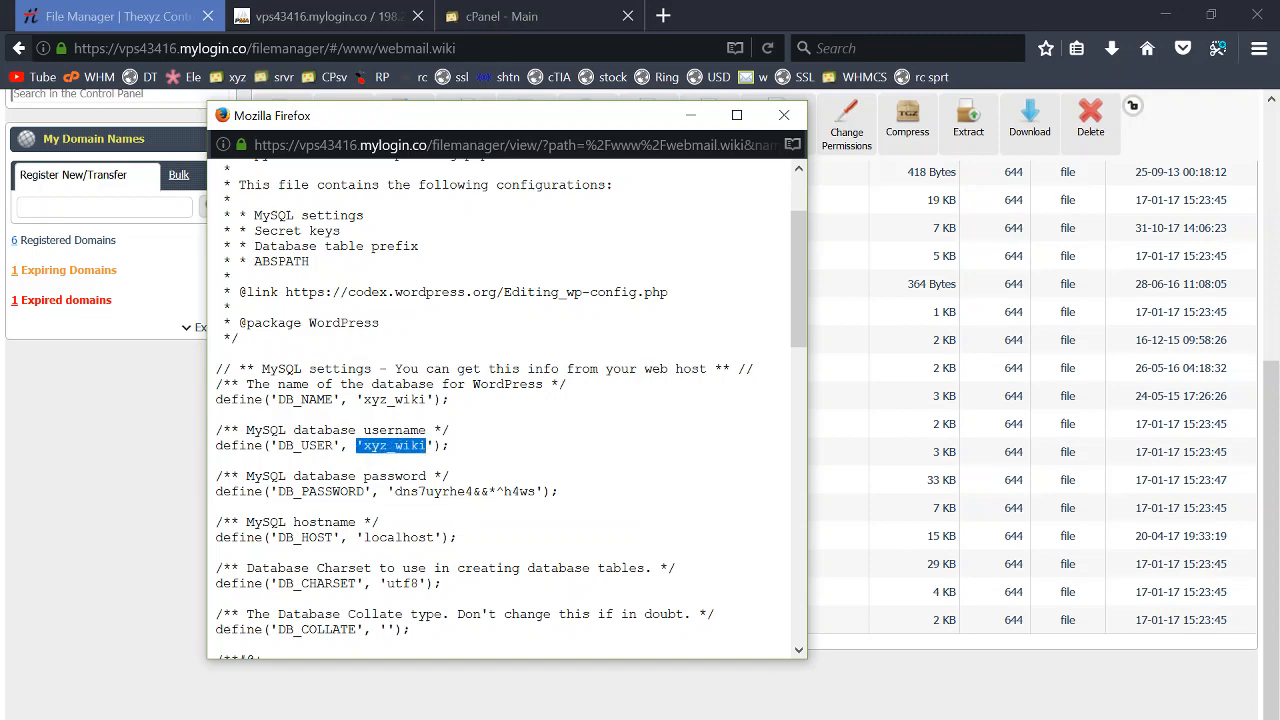
{"action": "left_click", "coordinate": [430, 444]}
{"action": "left_click", "coordinate": [783, 116]}
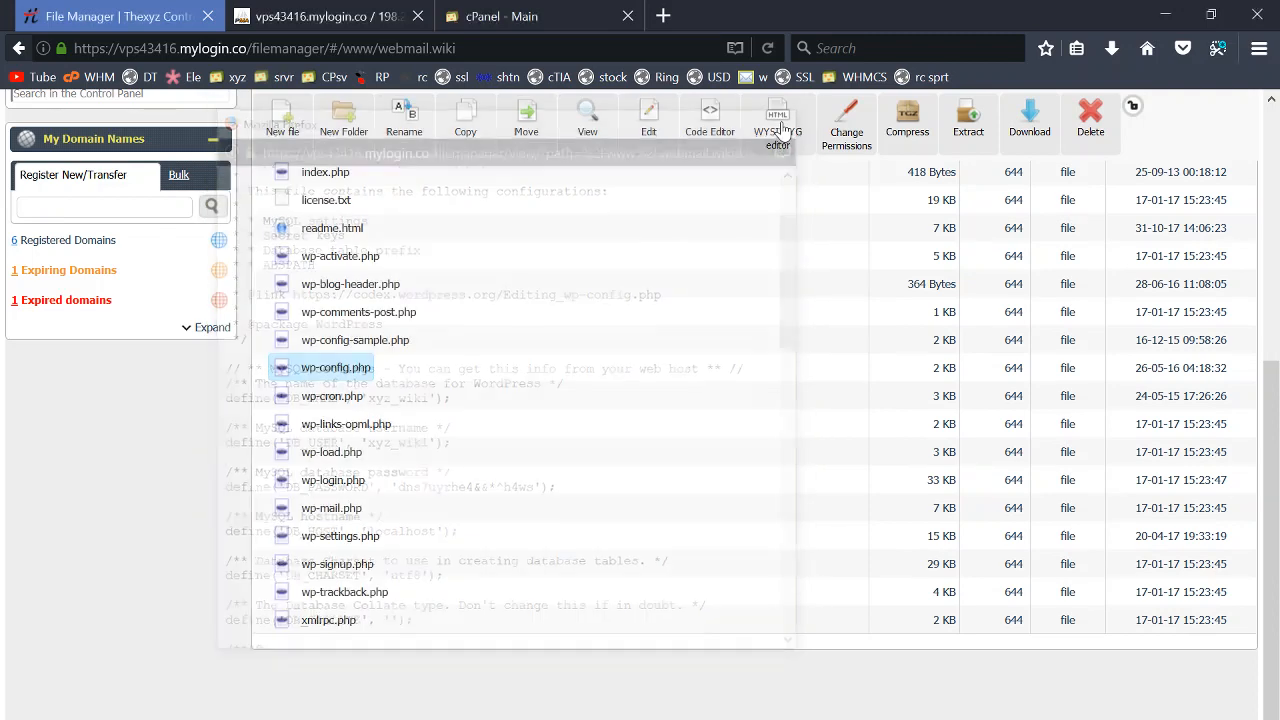
- Export the xyz_wiki database with Quick SQL export and save it locally as xyz_wiki.sql
{"action": "left_click", "coordinate": [380, 22]}
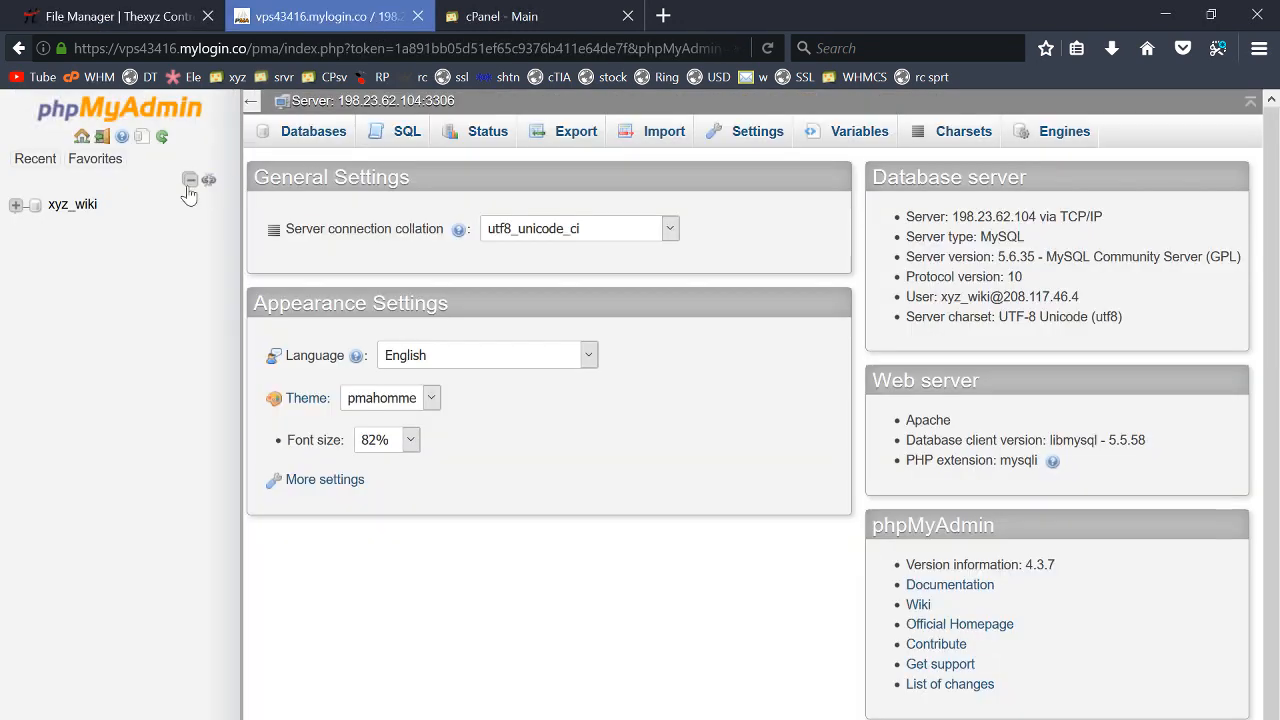
{"action": "left_click", "coordinate": [79, 205]}
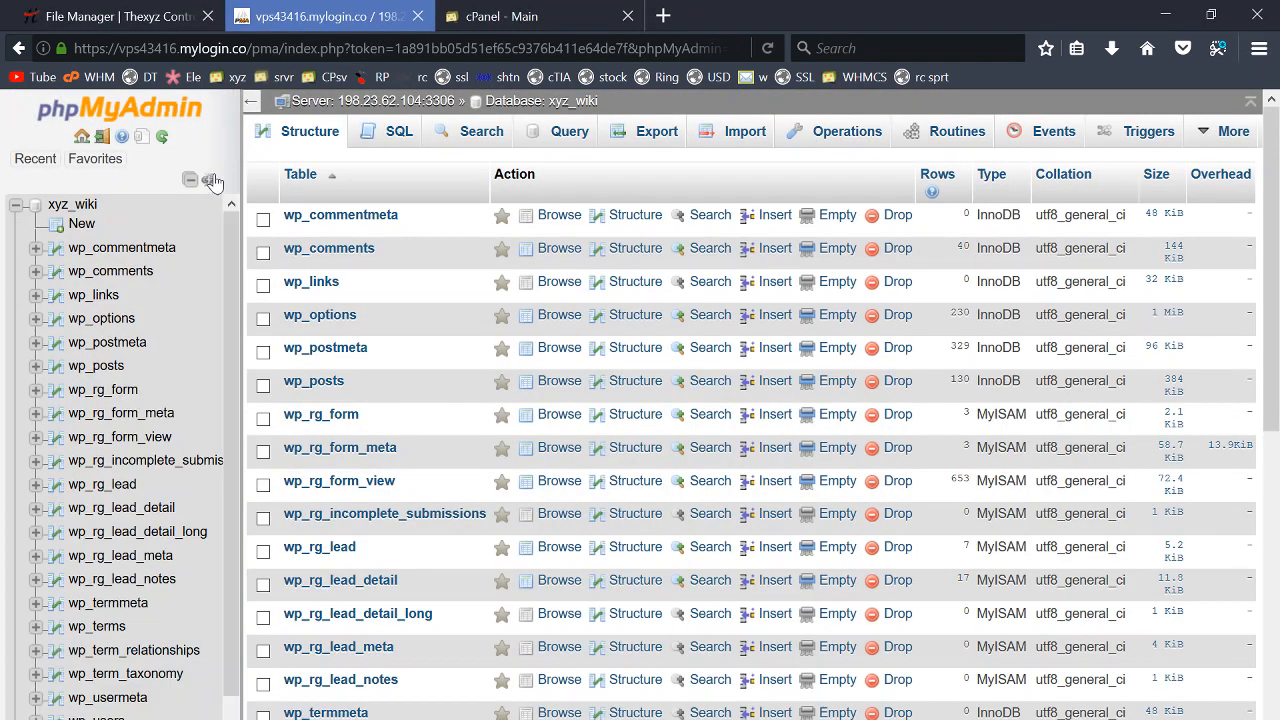
{"action": "left_click", "coordinate": [657, 132]}
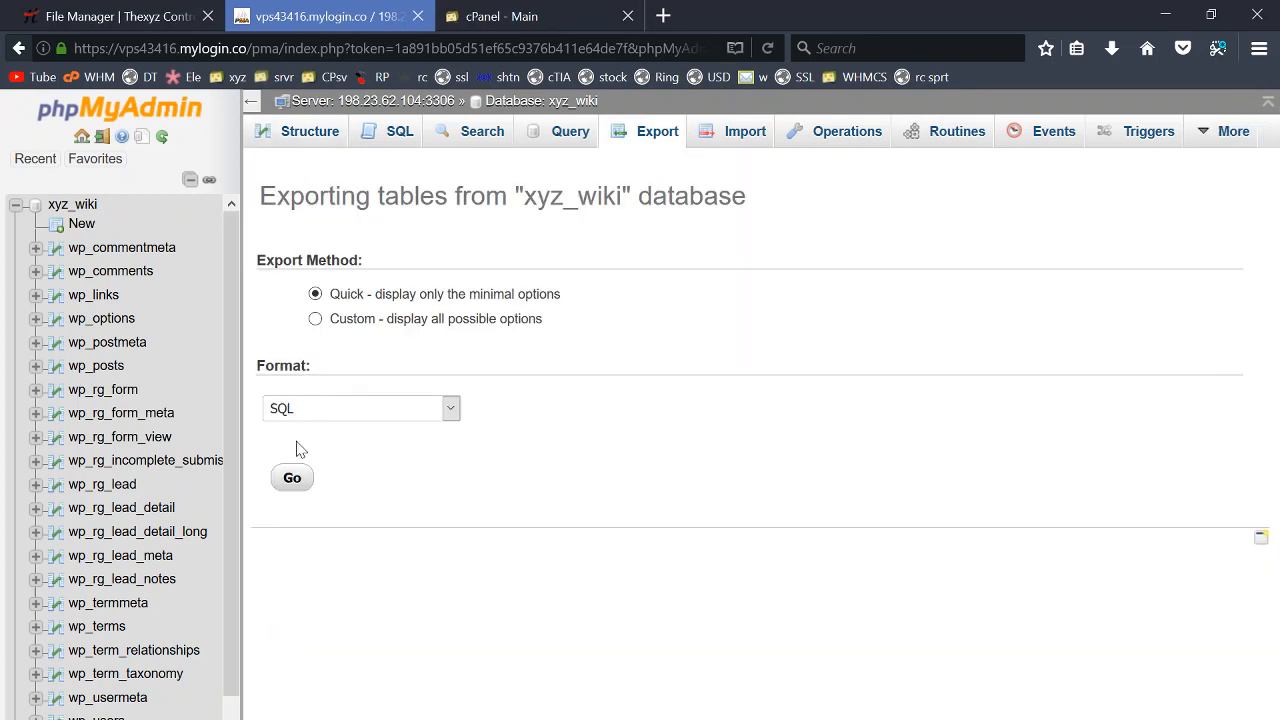
{"action": "left_click", "coordinate": [291, 478]}
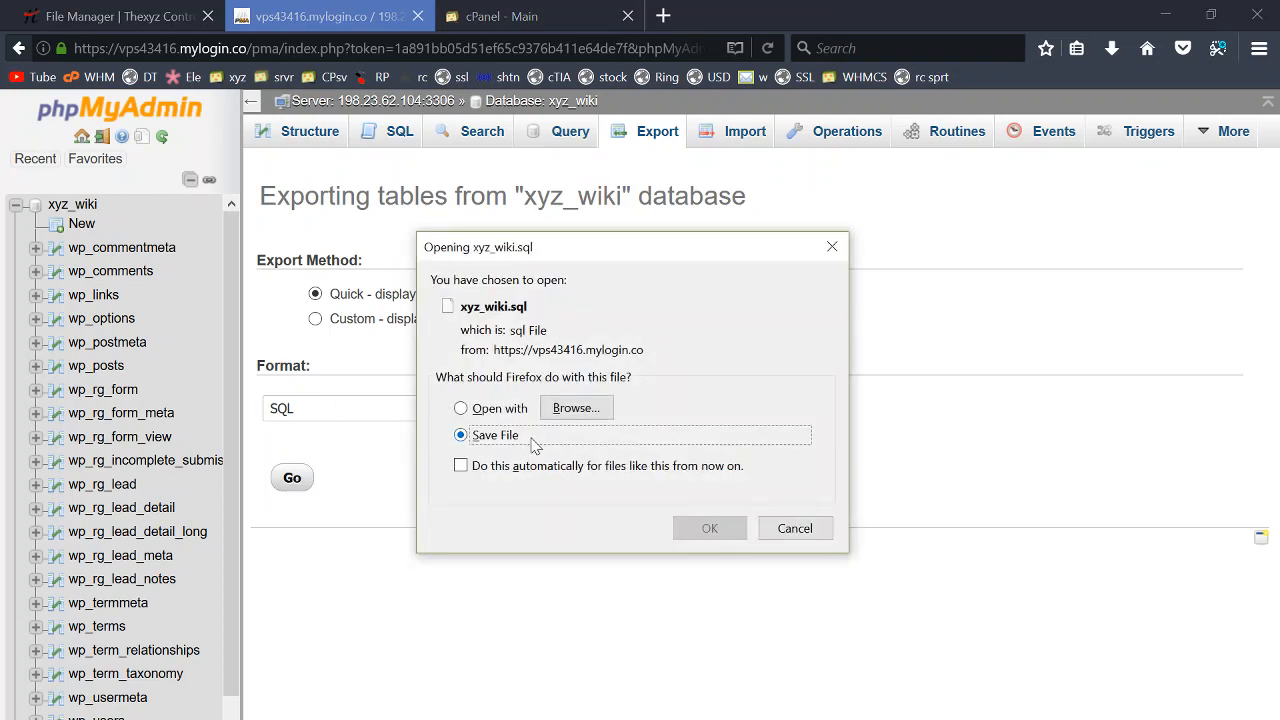
{"action": "left_click", "coordinate": [690, 528]}
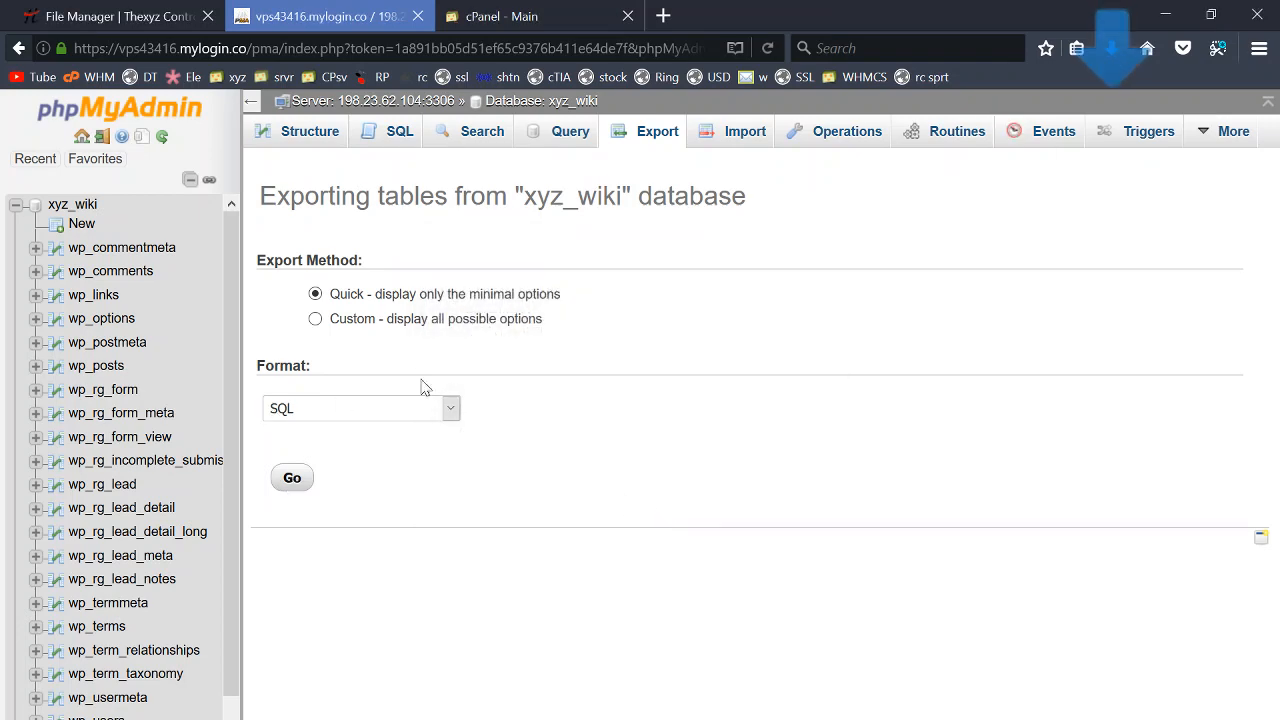
{"action": "left_click", "coordinate": [90, 16]}
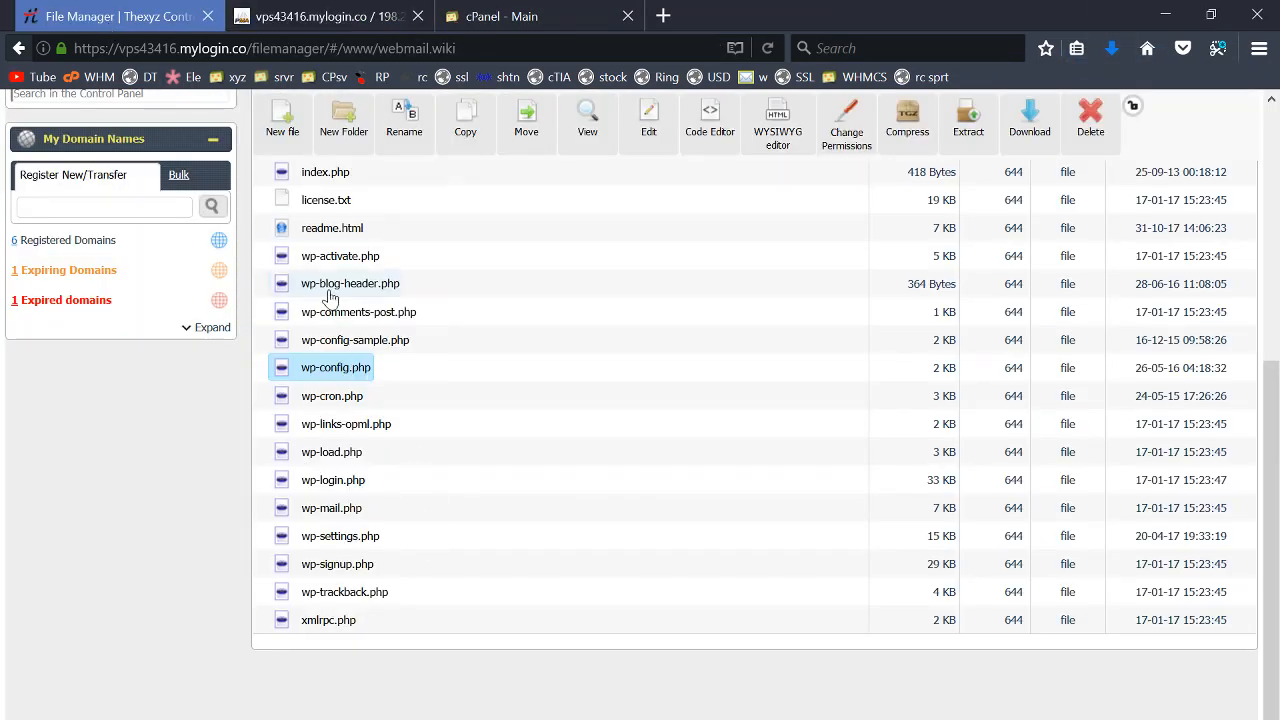
- Download the 58.22 MB webmailw.zip archive from the /www folder to the computer
{"action": "scroll", "coordinate": [330, 297], "scroll_direction": "up", "scroll_amount": 5}
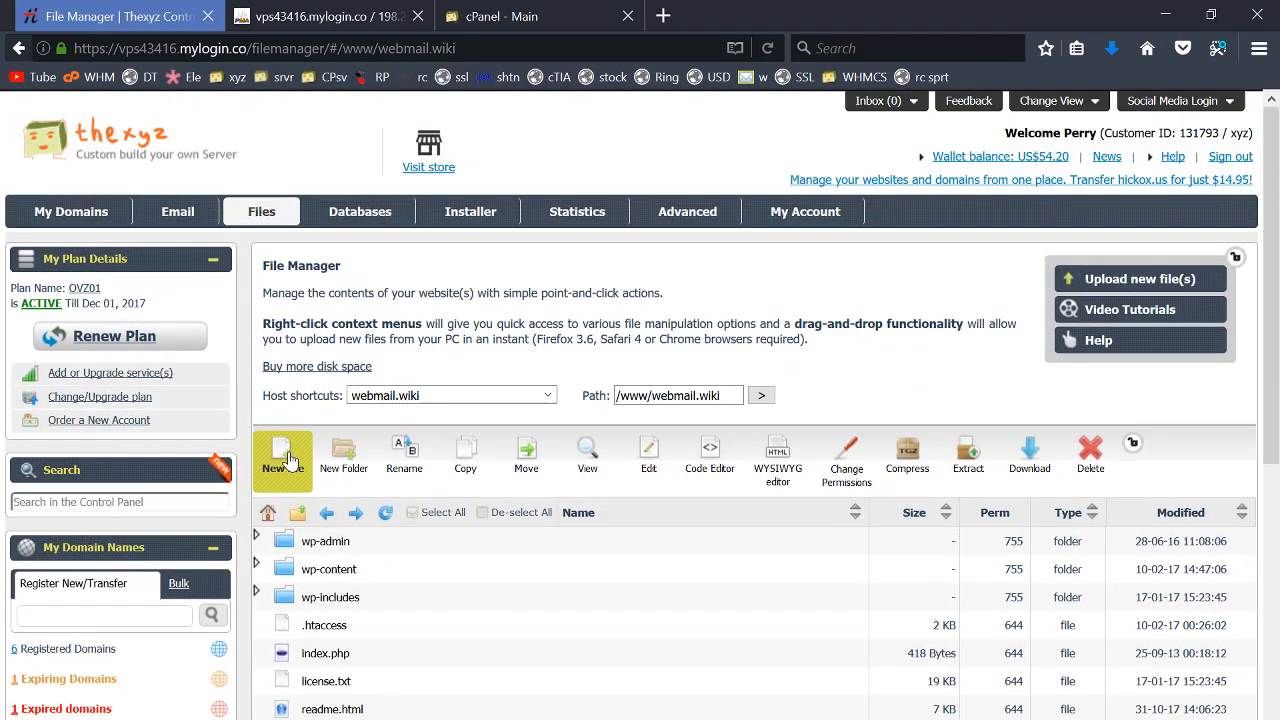
{"action": "left_click", "coordinate": [298, 513]}
{"action": "scroll", "coordinate": [352, 566], "scroll_direction": "down", "scroll_amount": 4}
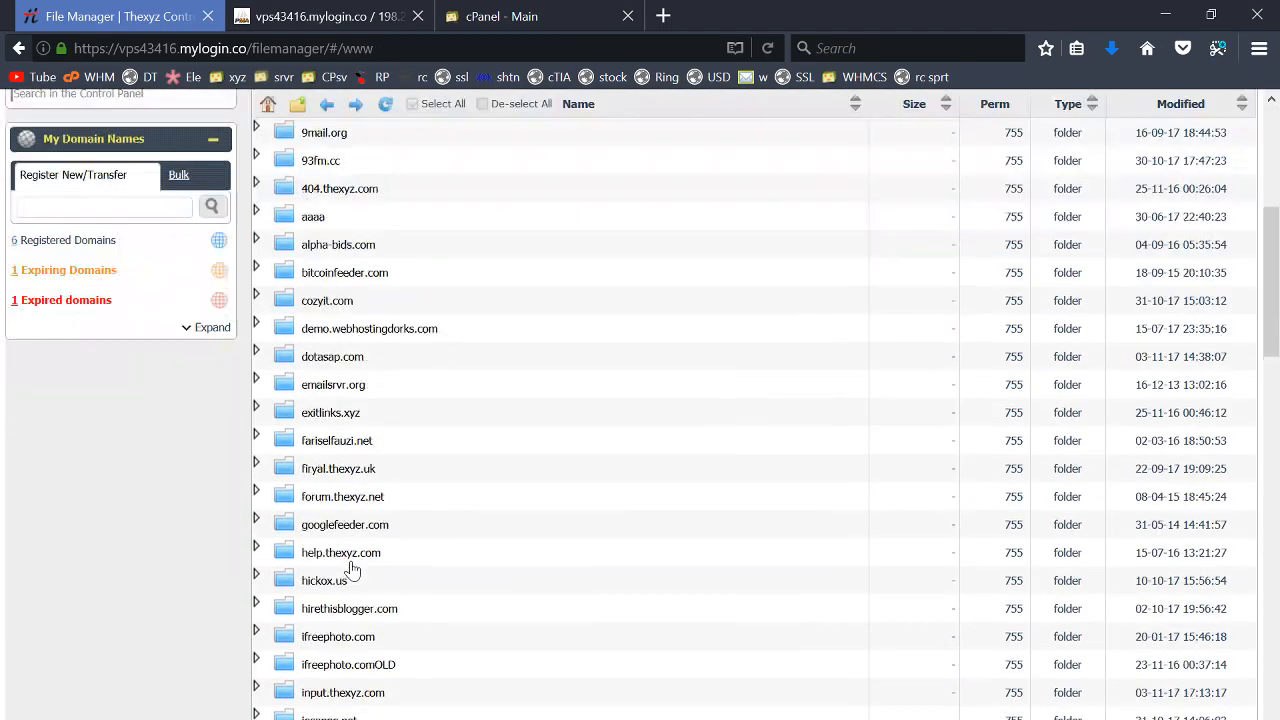
{"action": "scroll", "coordinate": [352, 566], "scroll_direction": "down", "scroll_amount": 15}
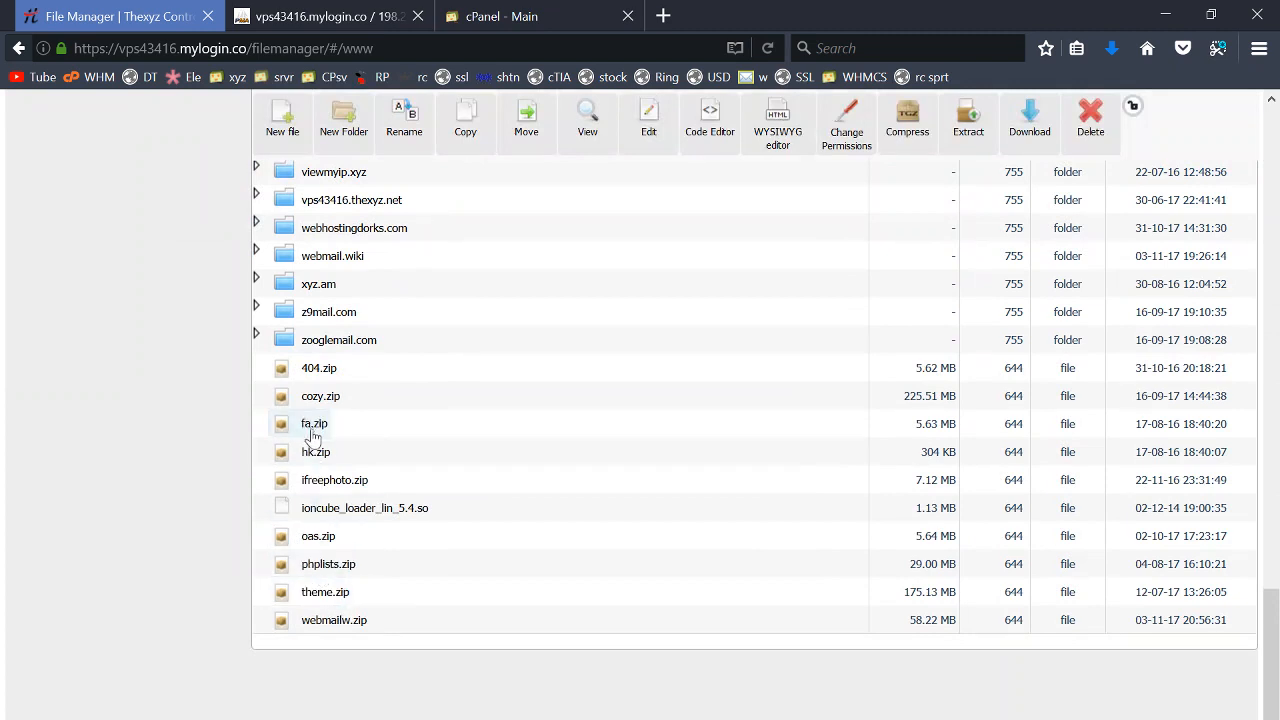
{"action": "left_click", "coordinate": [330, 617]}
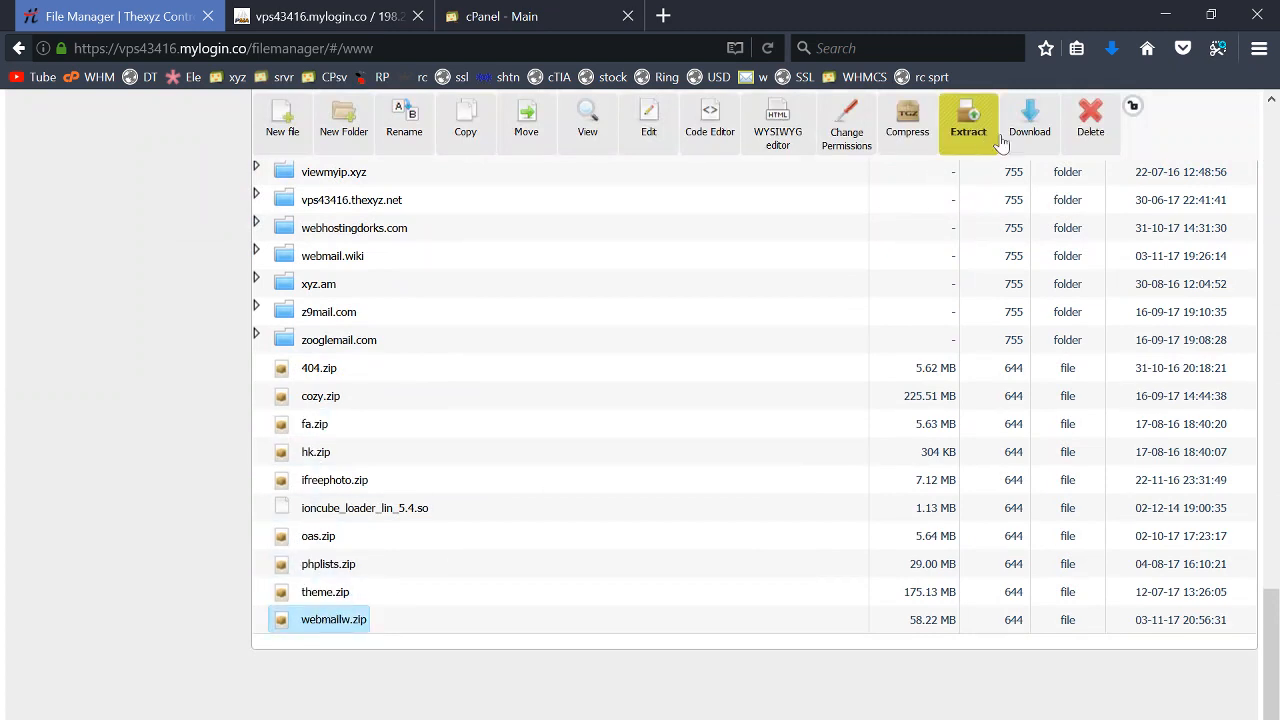
{"action": "left_click", "coordinate": [1029, 120]}
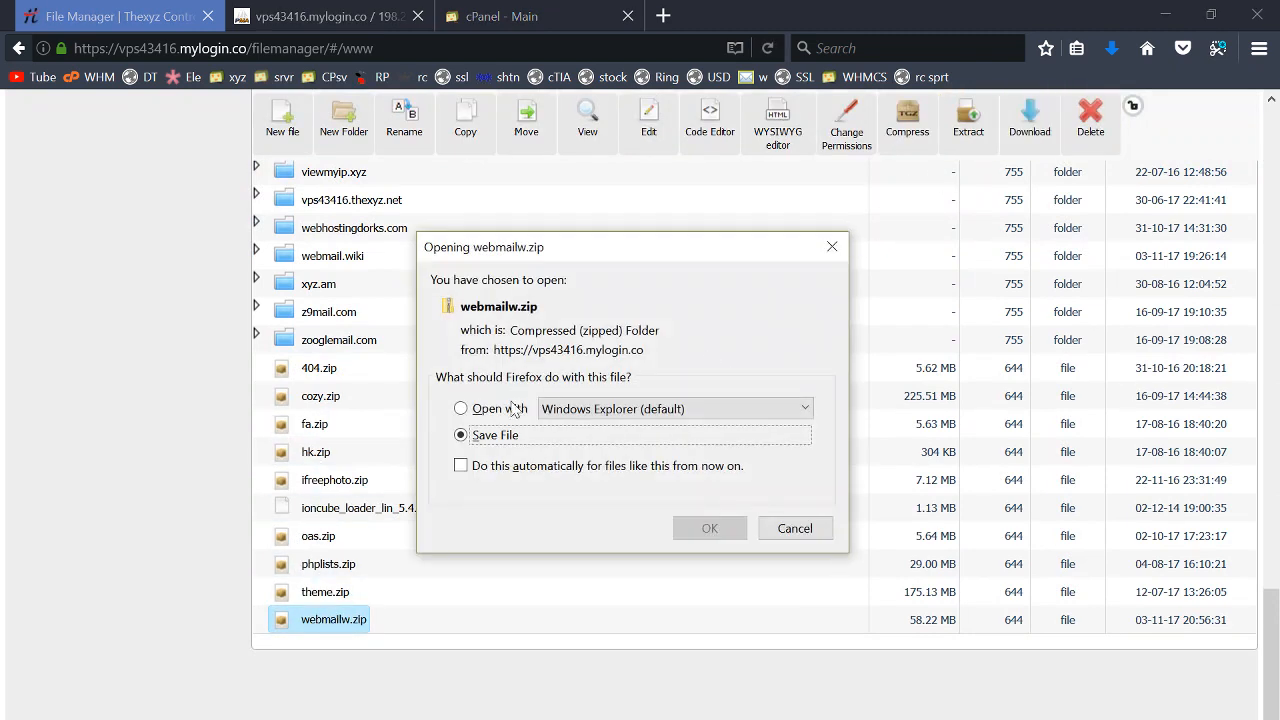
{"action": "left_click", "coordinate": [706, 530]}
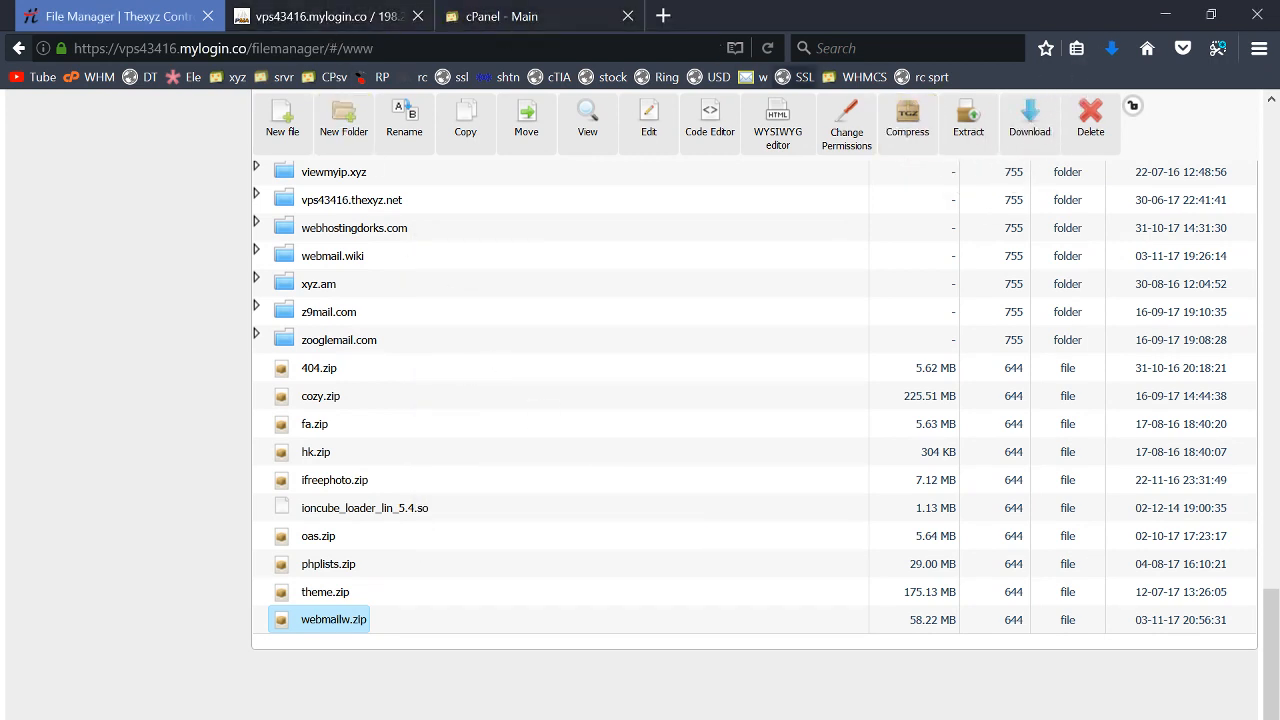
{"action": "left_click", "coordinate": [555, 16]}
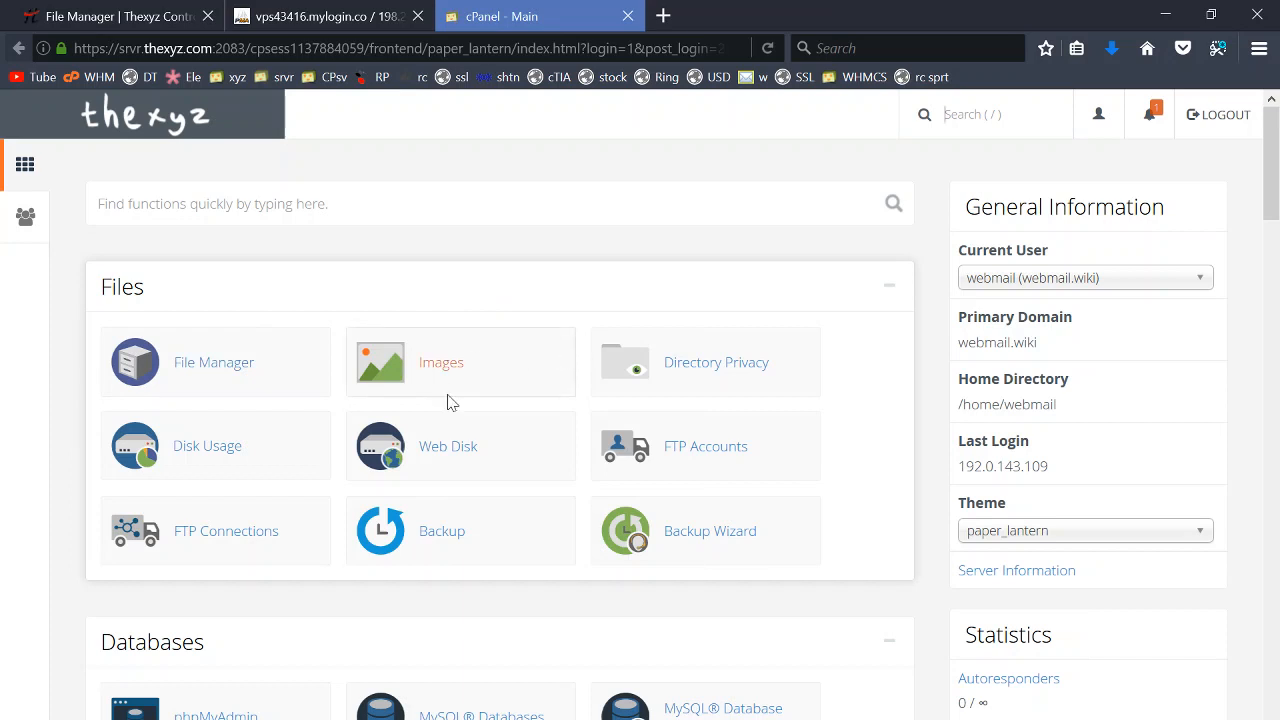
- Create the webmail_data database using the MySQL Database Wizard
{"action": "scroll", "coordinate": [428, 351], "scroll_direction": "down", "scroll_amount": 2}
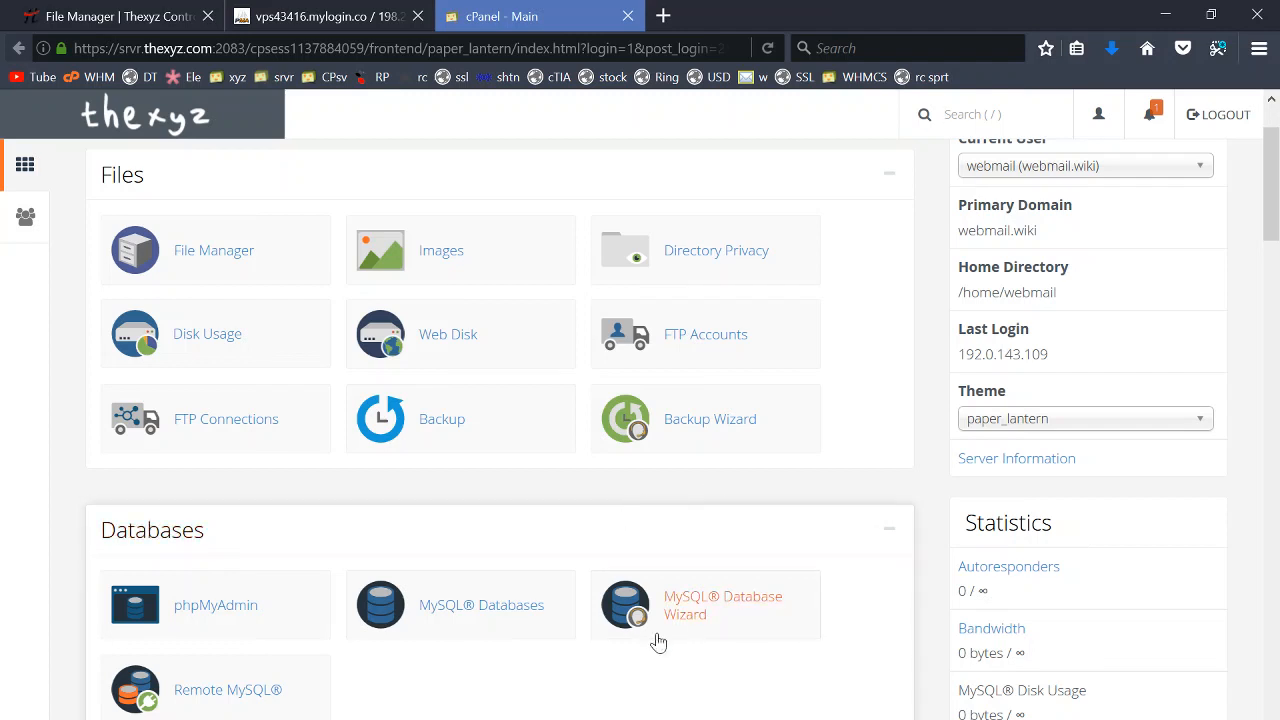
{"action": "left_click", "coordinate": [716, 618]}
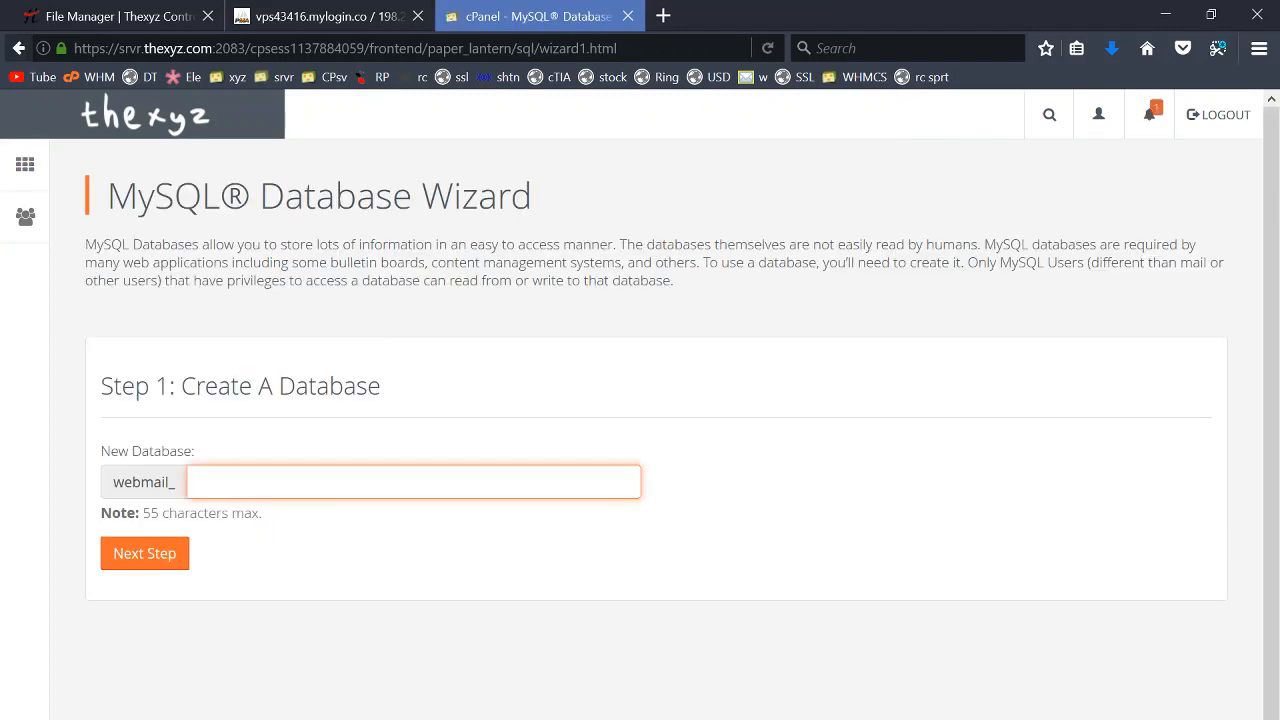
{"action": "left_click", "coordinate": [200, 482]}
{"action": "key", "text": "Escape"}
{"action": "left_click", "coordinate": [130, 553]}
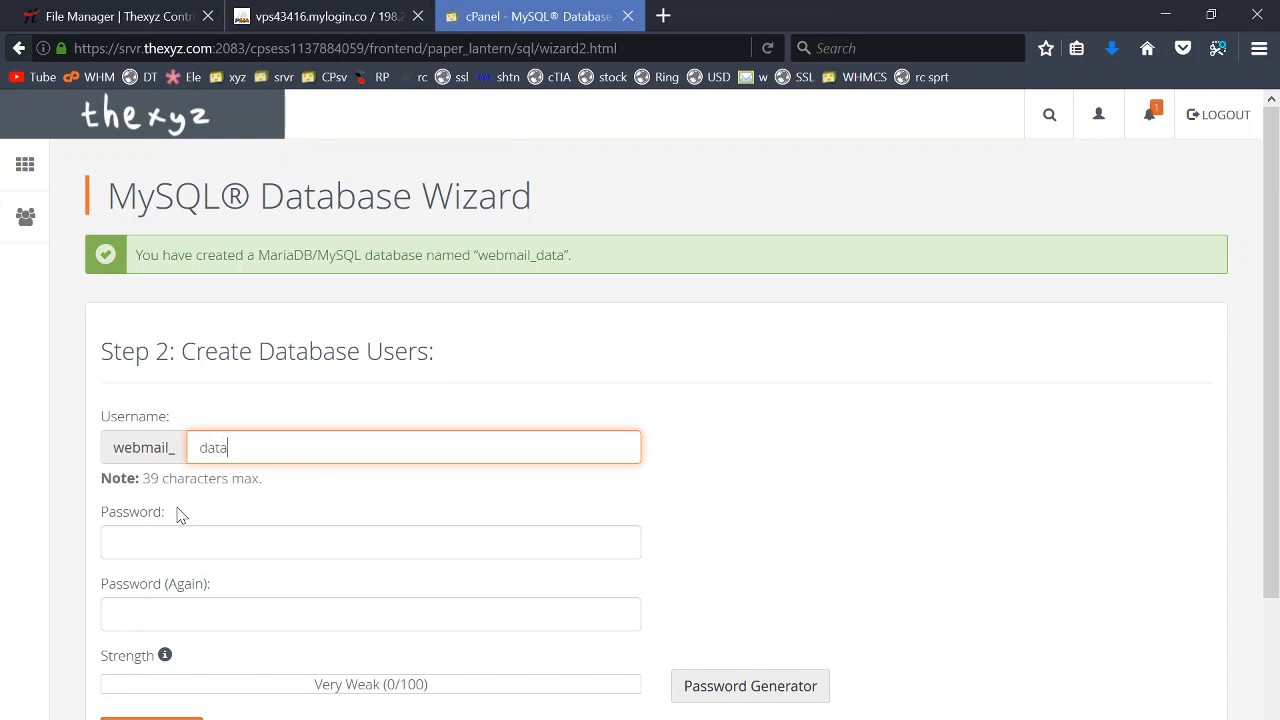
- Create the webmail_data database user with a pasted strong password
{"action": "key", "text": "ctrl+a"}
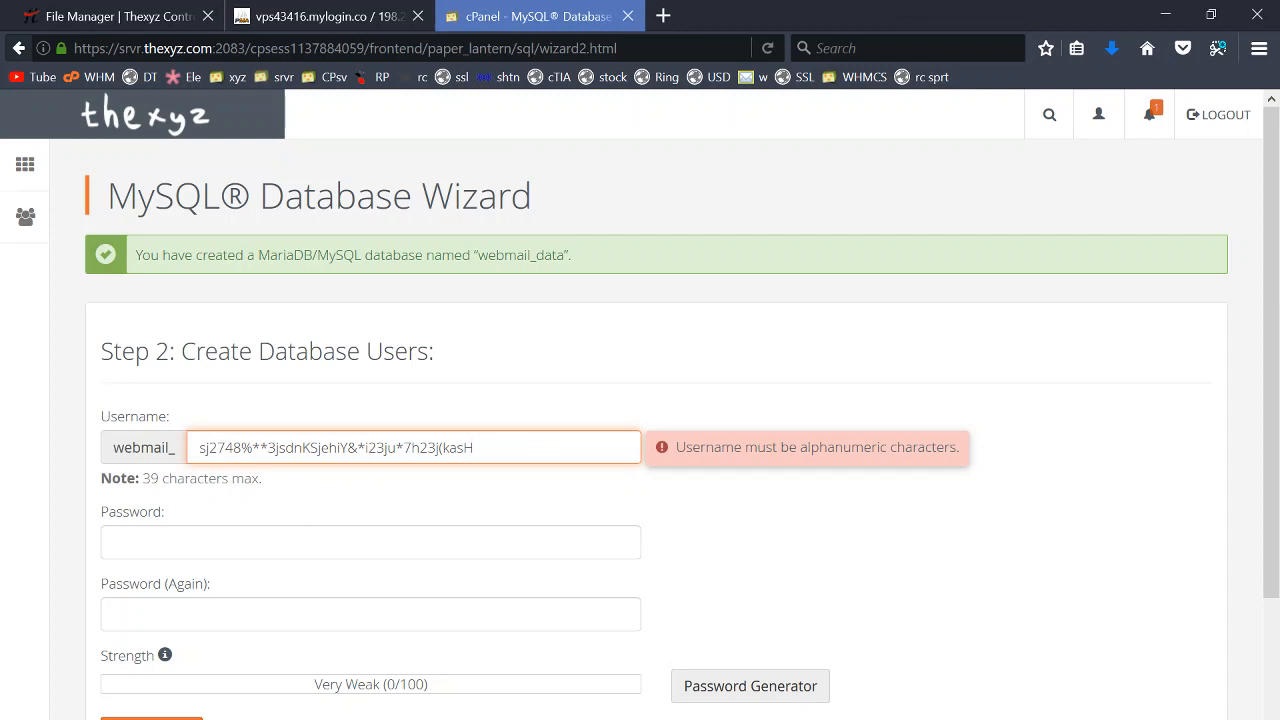
{"action": "key", "text": "ctrl+a"}
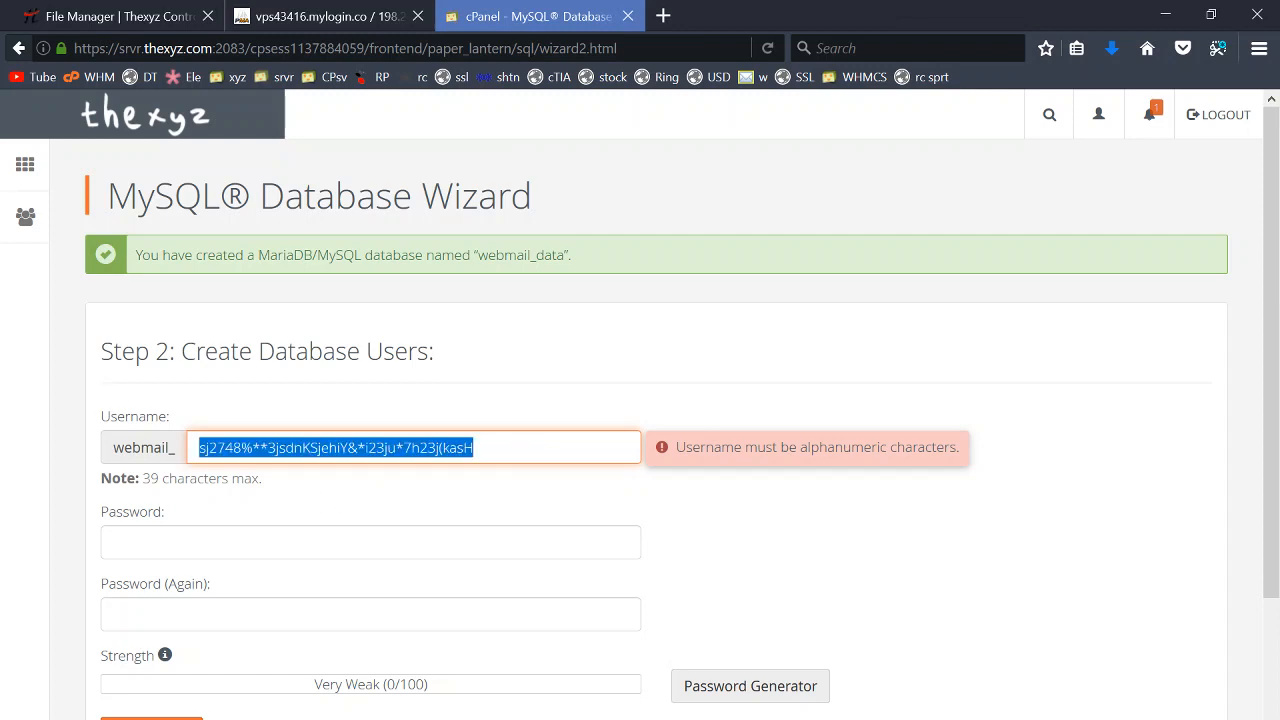
{"action": "key", "text": "Tab"}
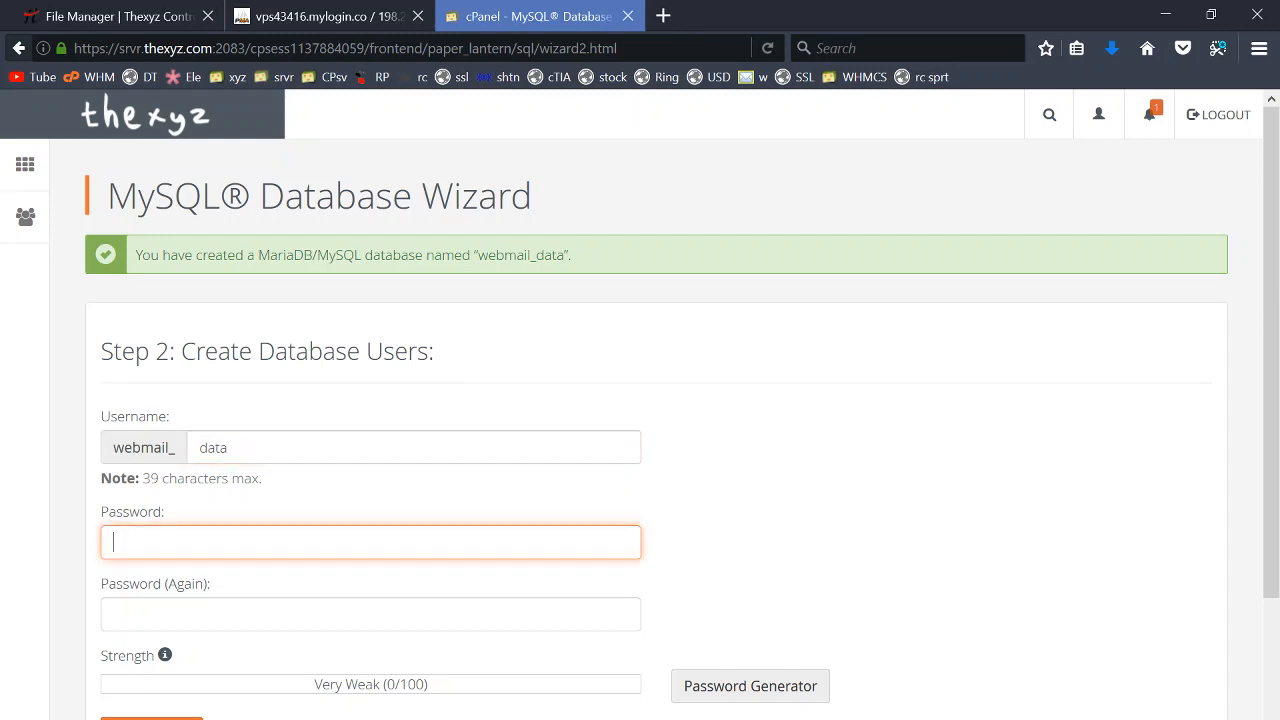
{"action": "key", "text": "ctrl+v"}
{"action": "key", "text": "Tab"}
{"action": "key", "text": "ctrl+v"}
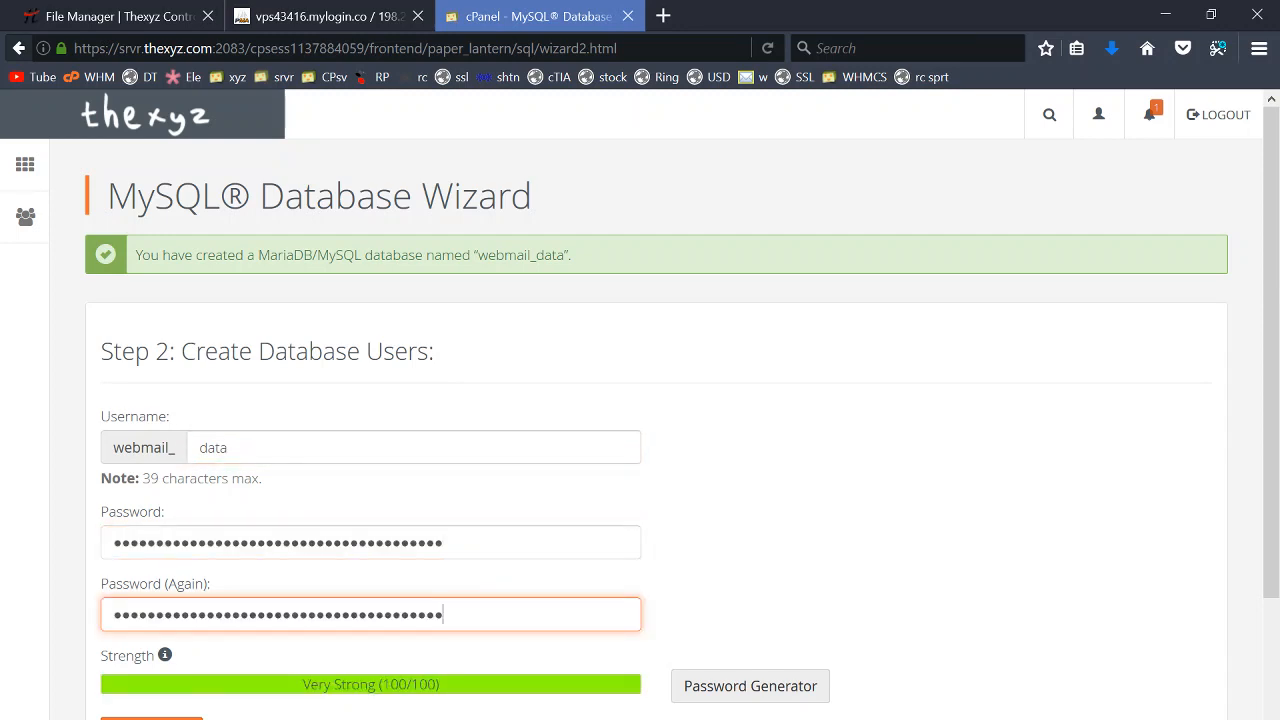
{"action": "scroll", "coordinate": [271, 557], "scroll_direction": "down", "scroll_amount": 2}
{"action": "left_click", "coordinate": [168, 626]}
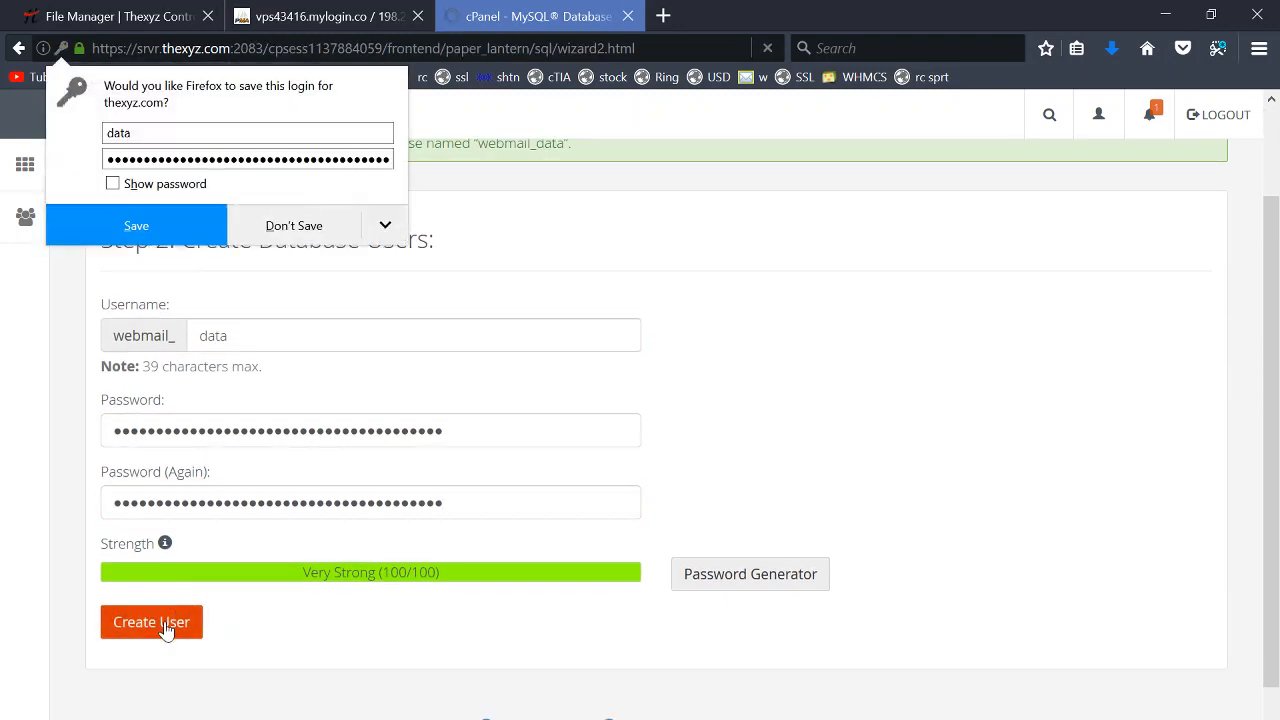
- Grant the webmail_data user ALL PRIVILEGES on the database
{"action": "left_click", "coordinate": [168, 483]}
{"action": "scroll", "coordinate": [497, 483], "scroll_direction": "down", "scroll_amount": 5}
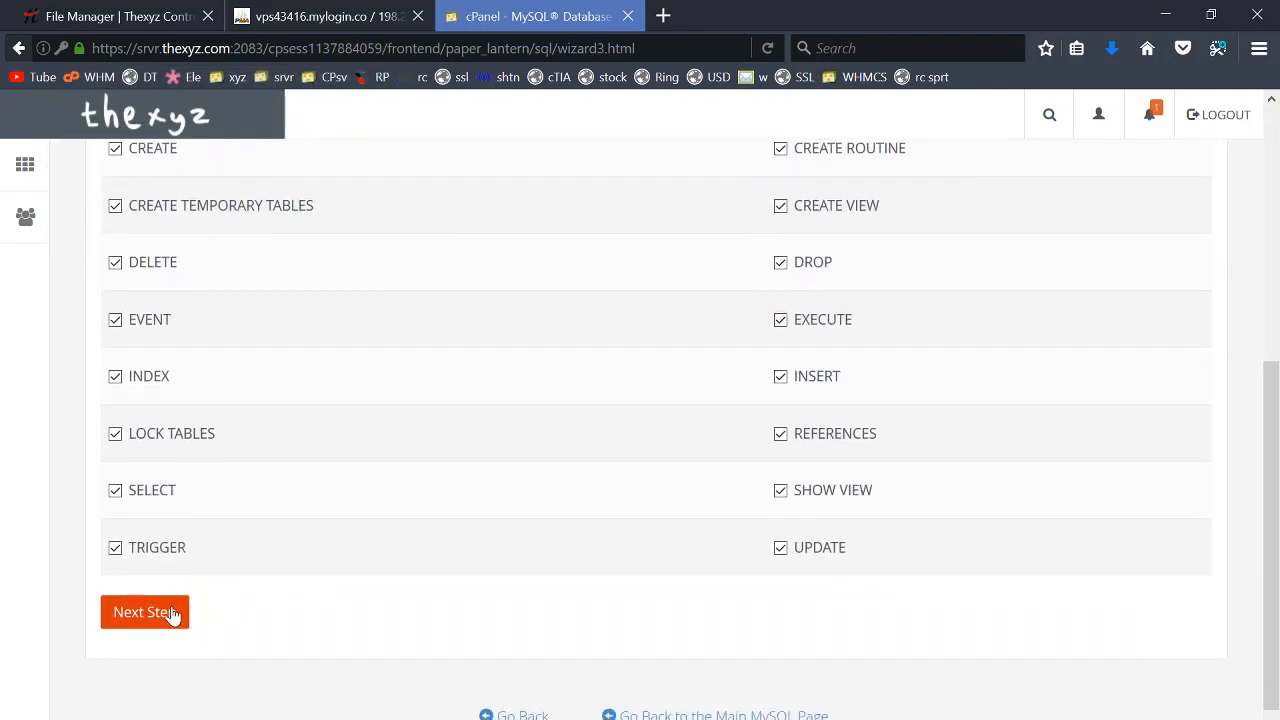
{"action": "left_click", "coordinate": [172, 614]}
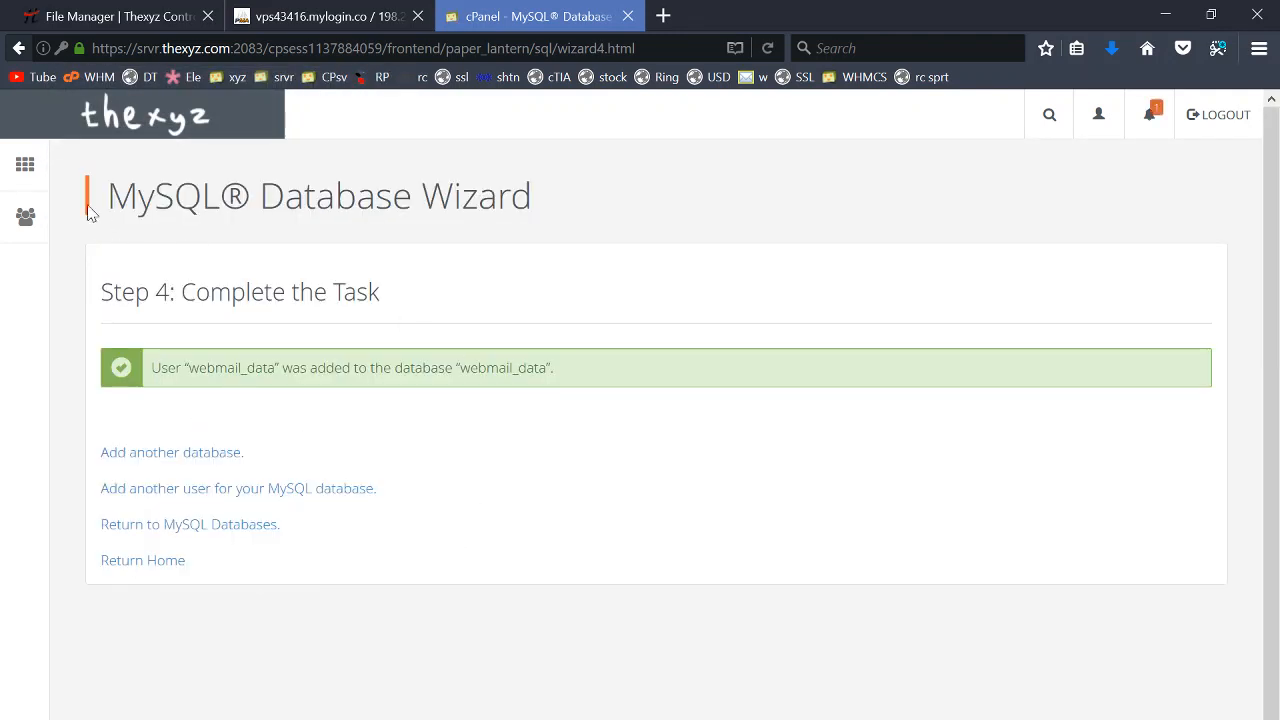
{"action": "left_click", "coordinate": [25, 164]}
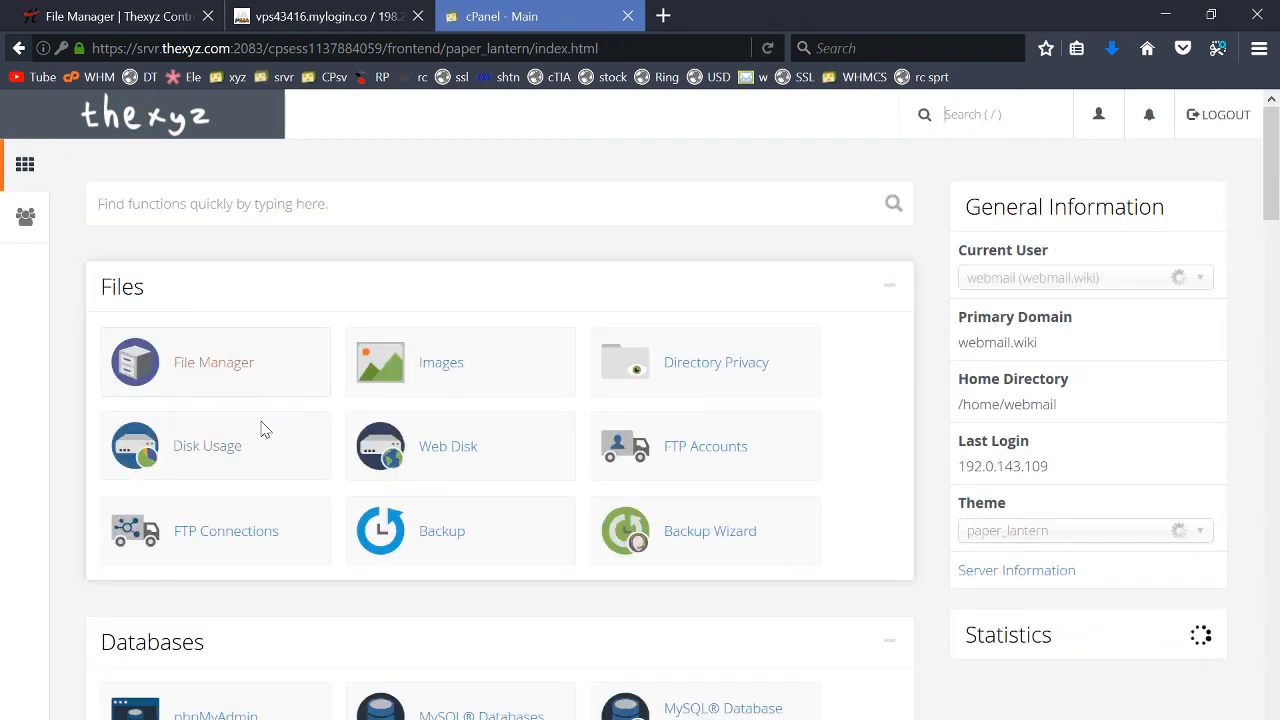
- Open the Import page for webmail_data and uncheck 'Allow the interruption of an import'
{"action": "scroll", "coordinate": [283, 580], "scroll_direction": "down", "scroll_amount": 2}
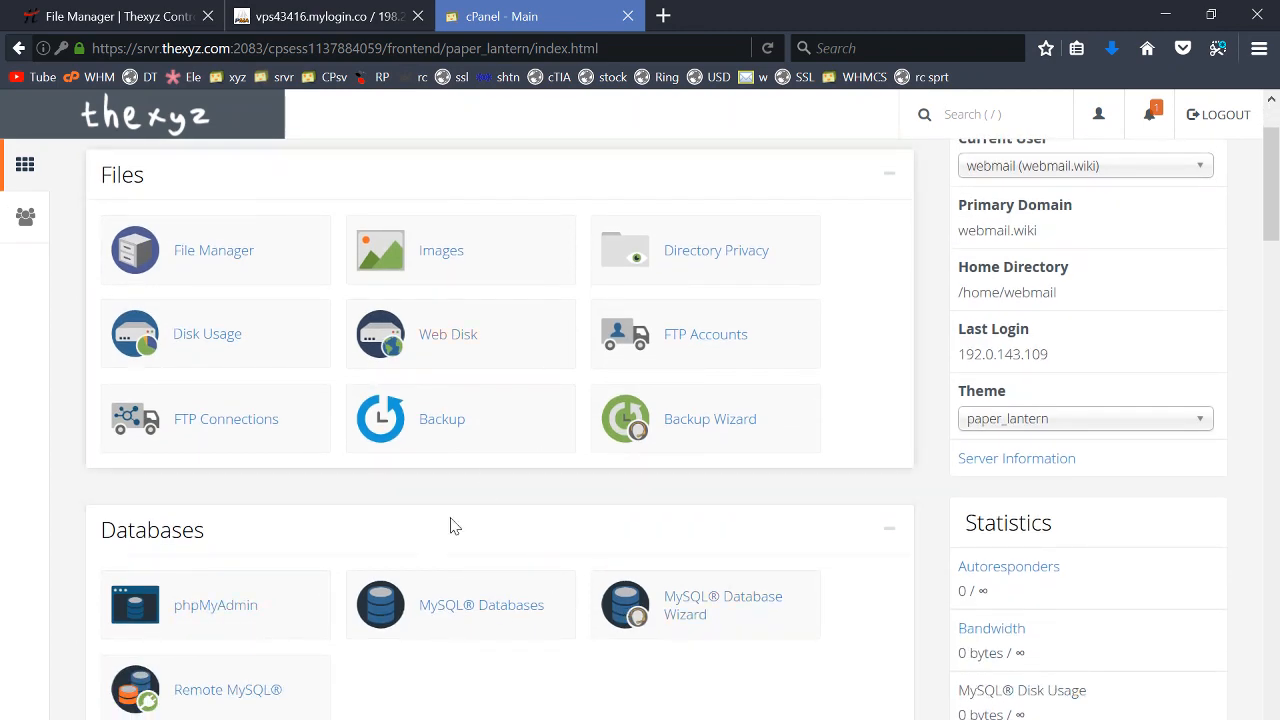
{"action": "left_click", "coordinate": [229, 608]}
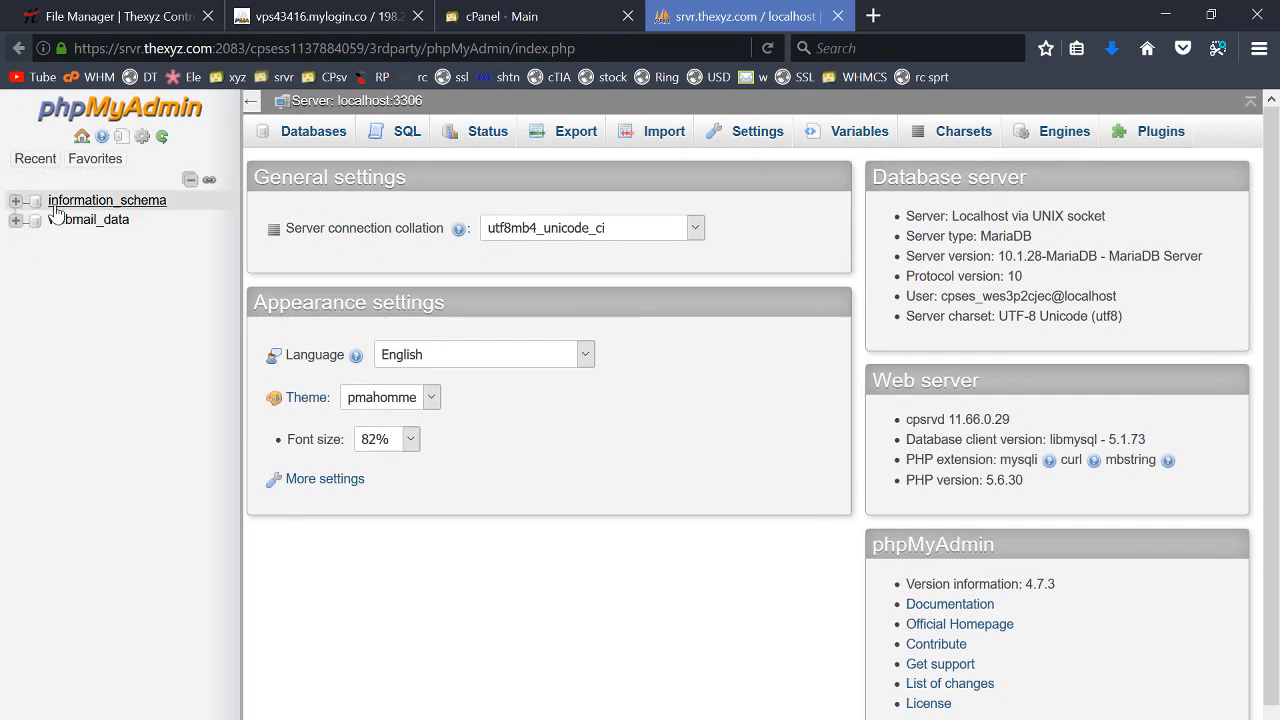
{"action": "left_click", "coordinate": [80, 223]}
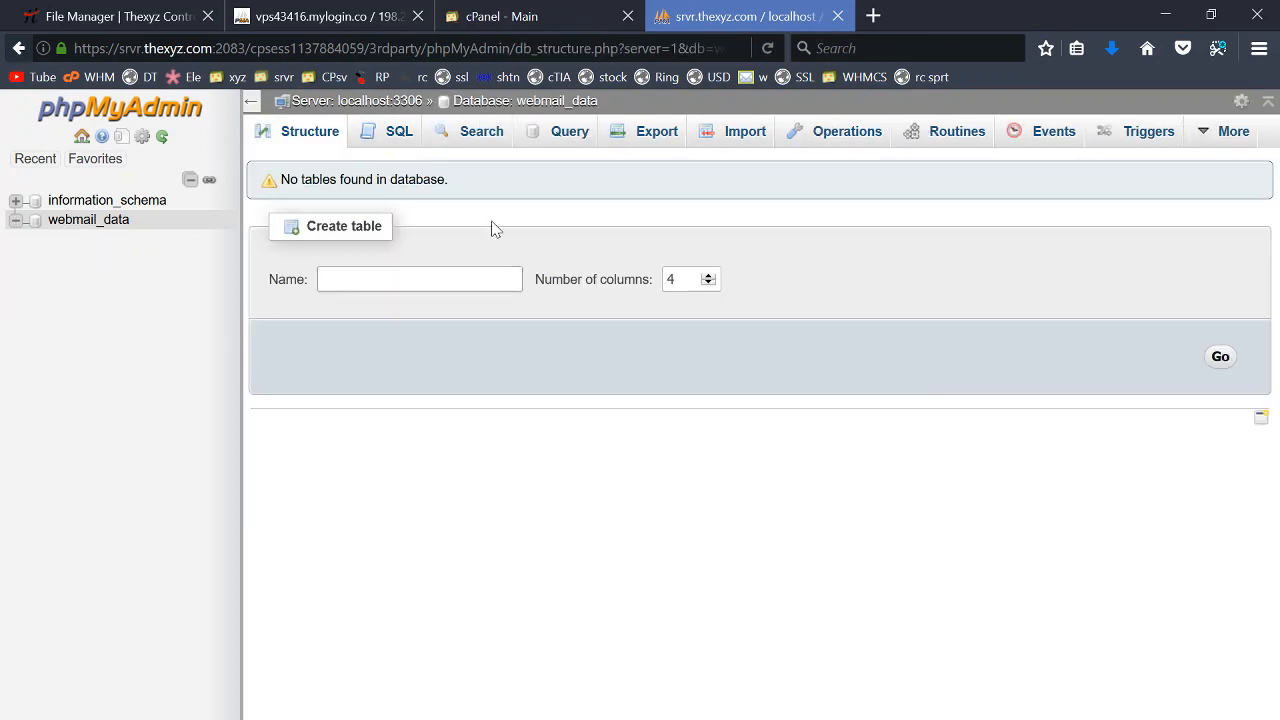
{"action": "left_click", "coordinate": [737, 134]}
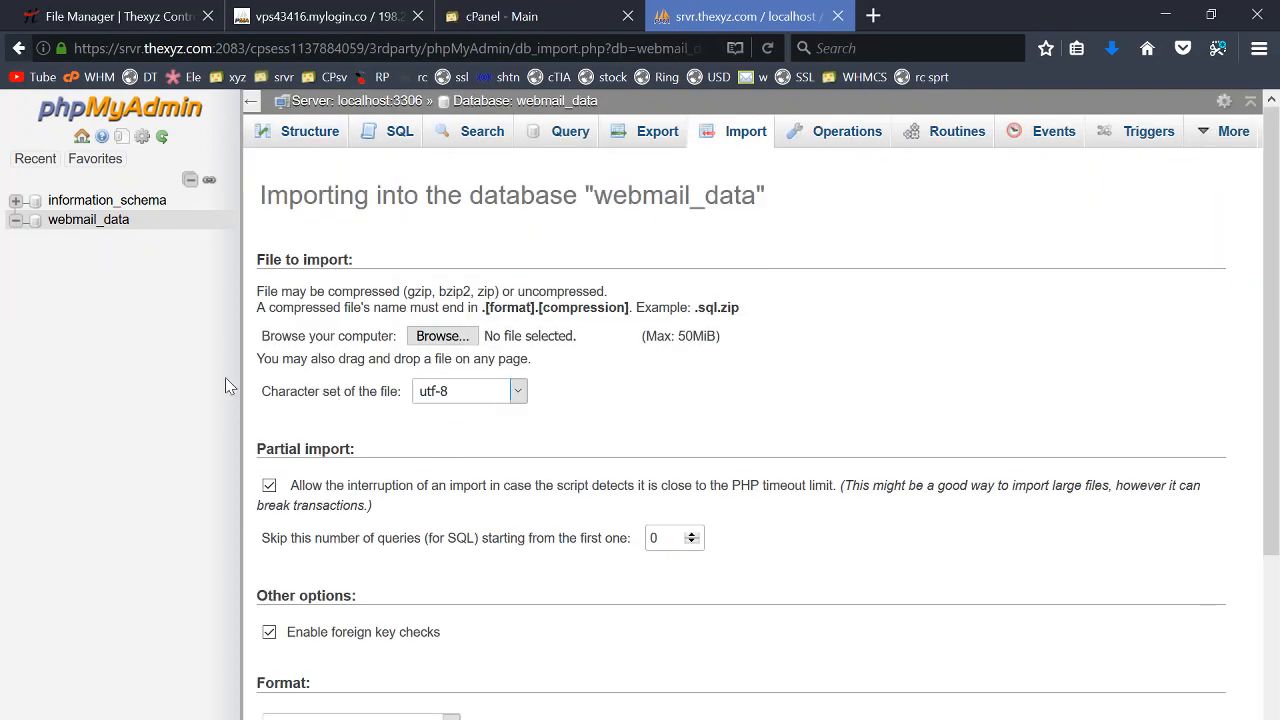
{"action": "left_click", "coordinate": [269, 486]}
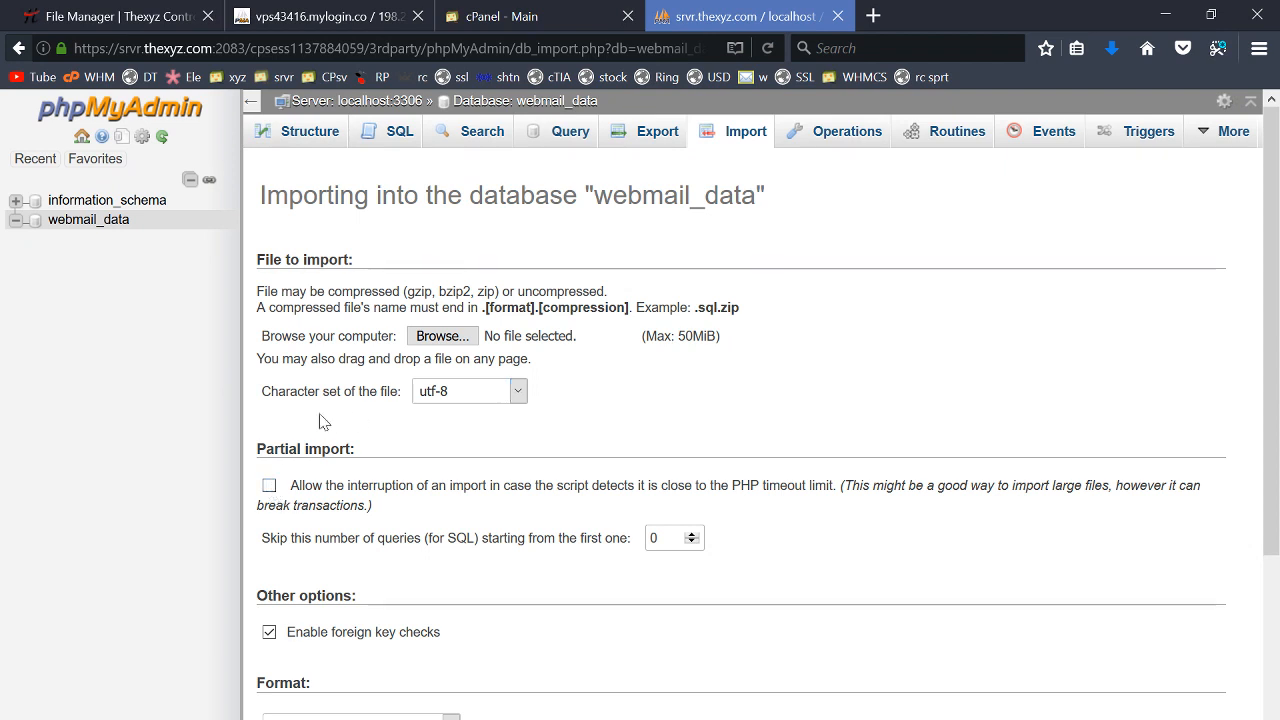
- Import xyz_wiki.sql into webmail_data (103 queries), view its tables, and close phpMyAdmin
{"action": "left_click", "coordinate": [441, 337]}
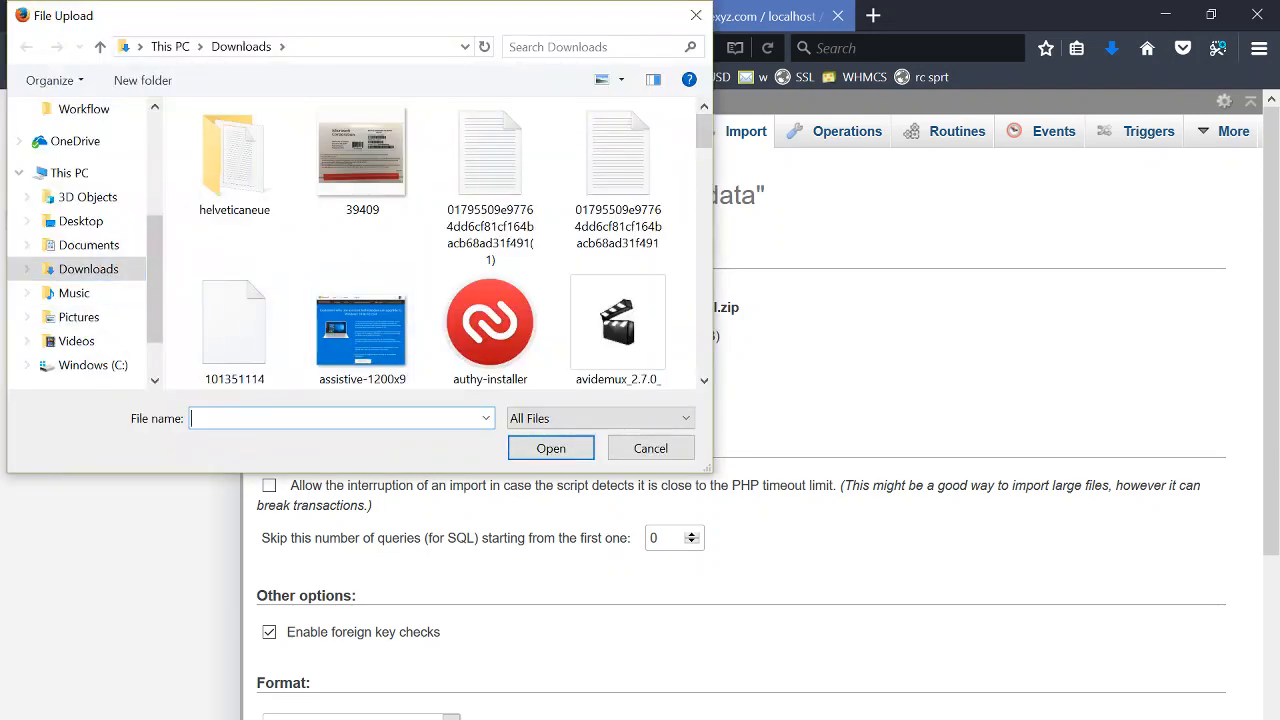
{"action": "type", "text": "xyz"}
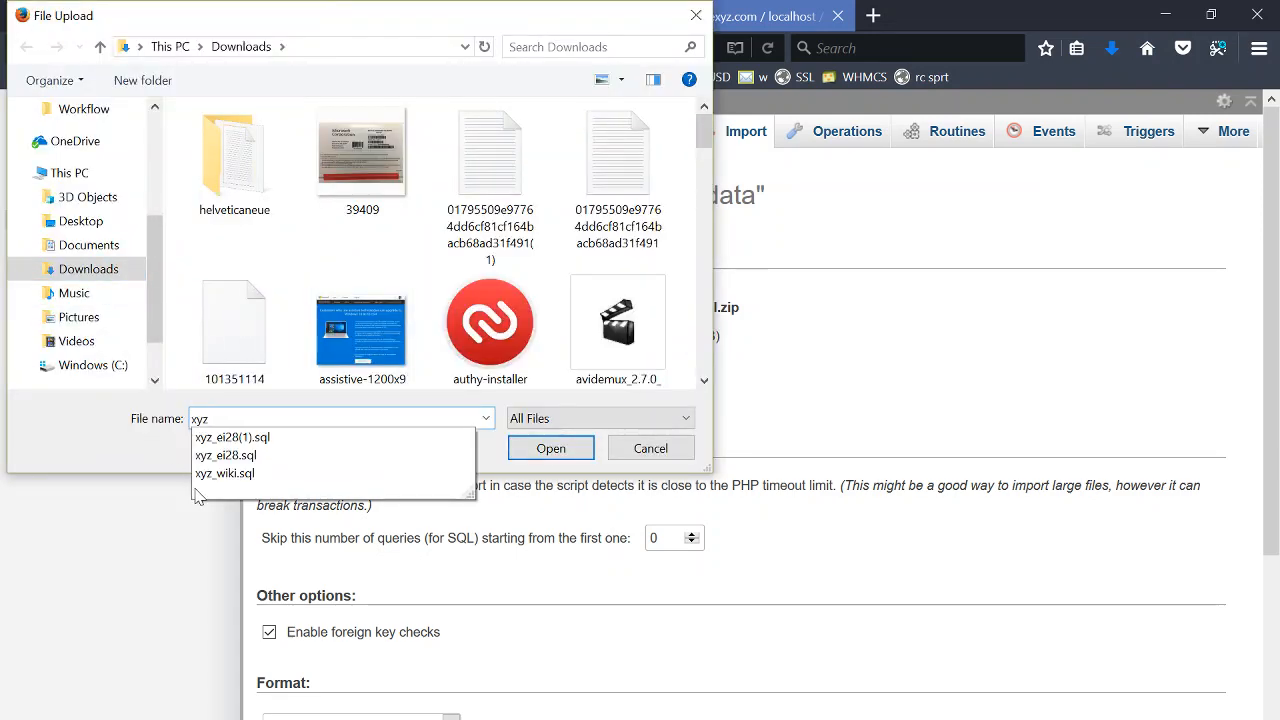
{"action": "left_click", "coordinate": [225, 473]}
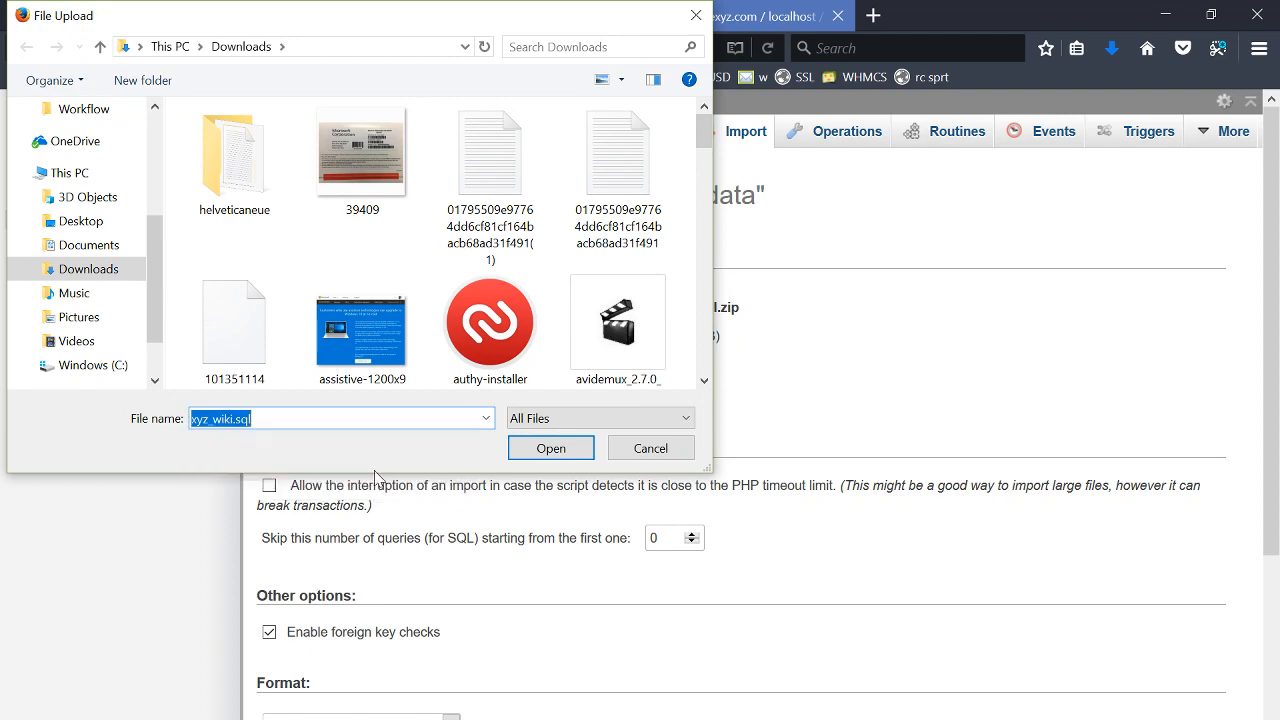
{"action": "left_click", "coordinate": [553, 452]}
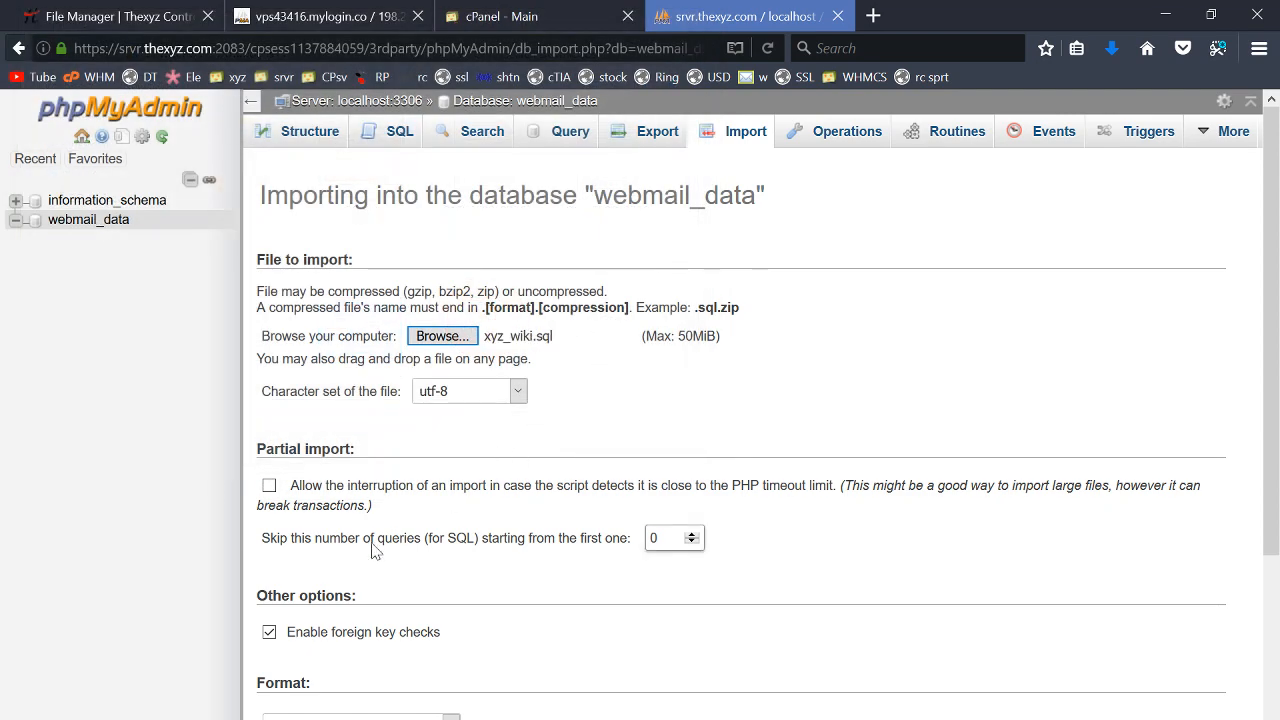
{"action": "scroll", "coordinate": [372, 540], "scroll_direction": "down", "scroll_amount": 4}
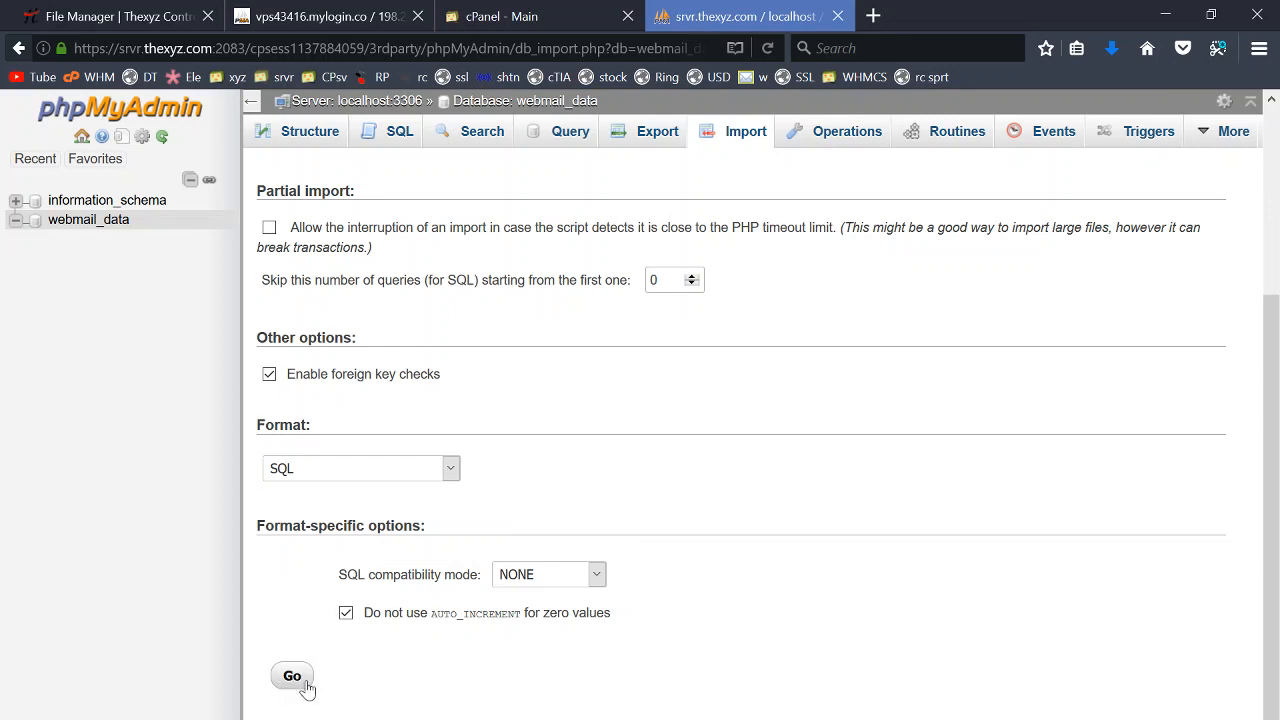
{"action": "left_click", "coordinate": [293, 677]}
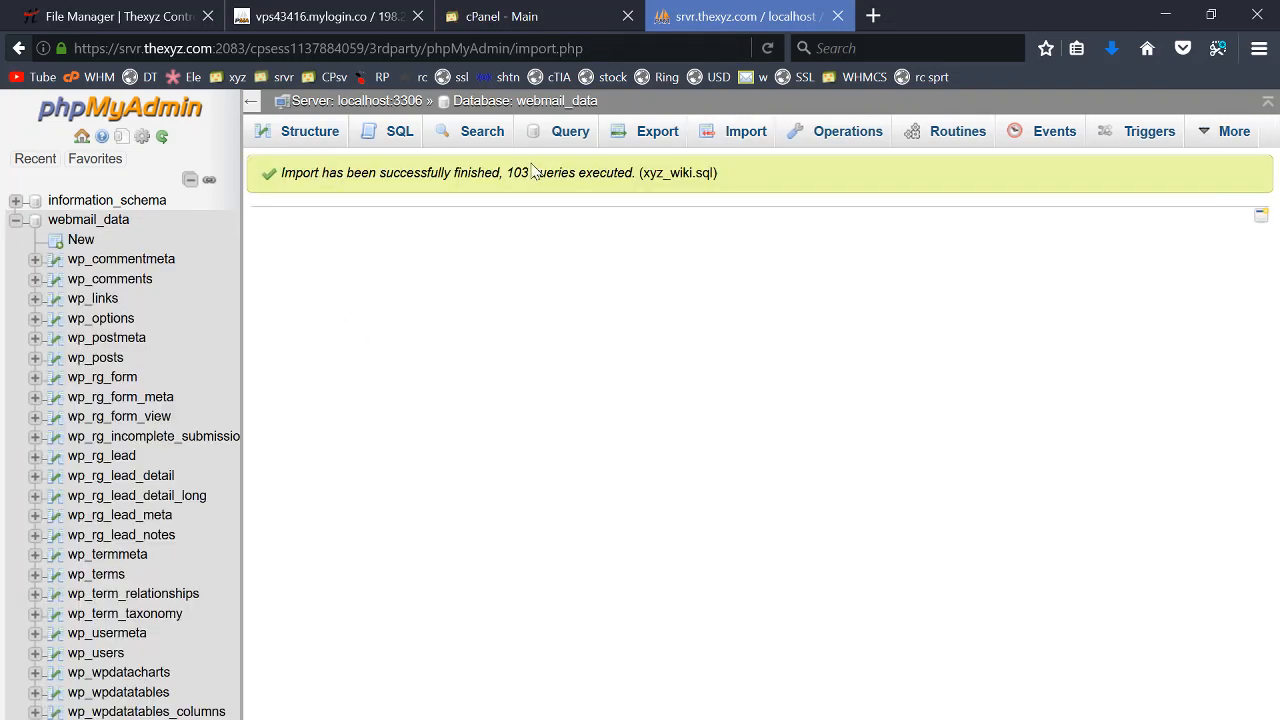
{"action": "left_click", "coordinate": [105, 220]}
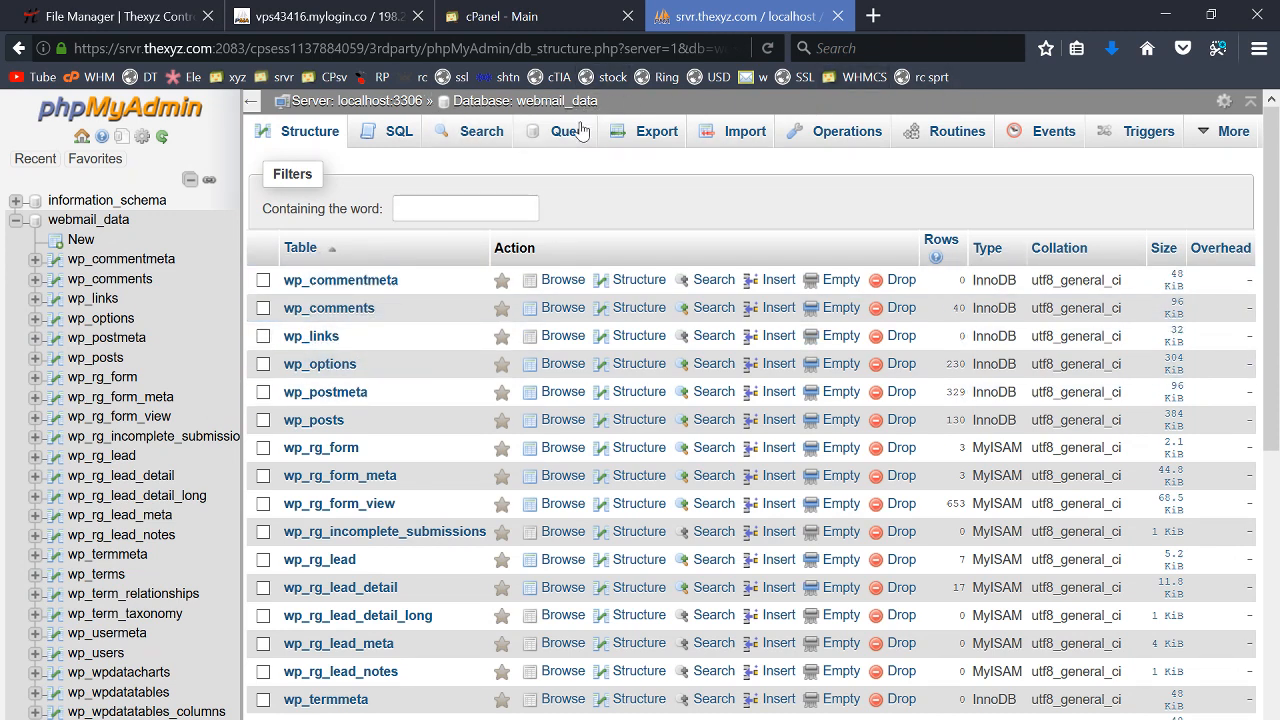
{"action": "key", "text": "ctrl+w"}
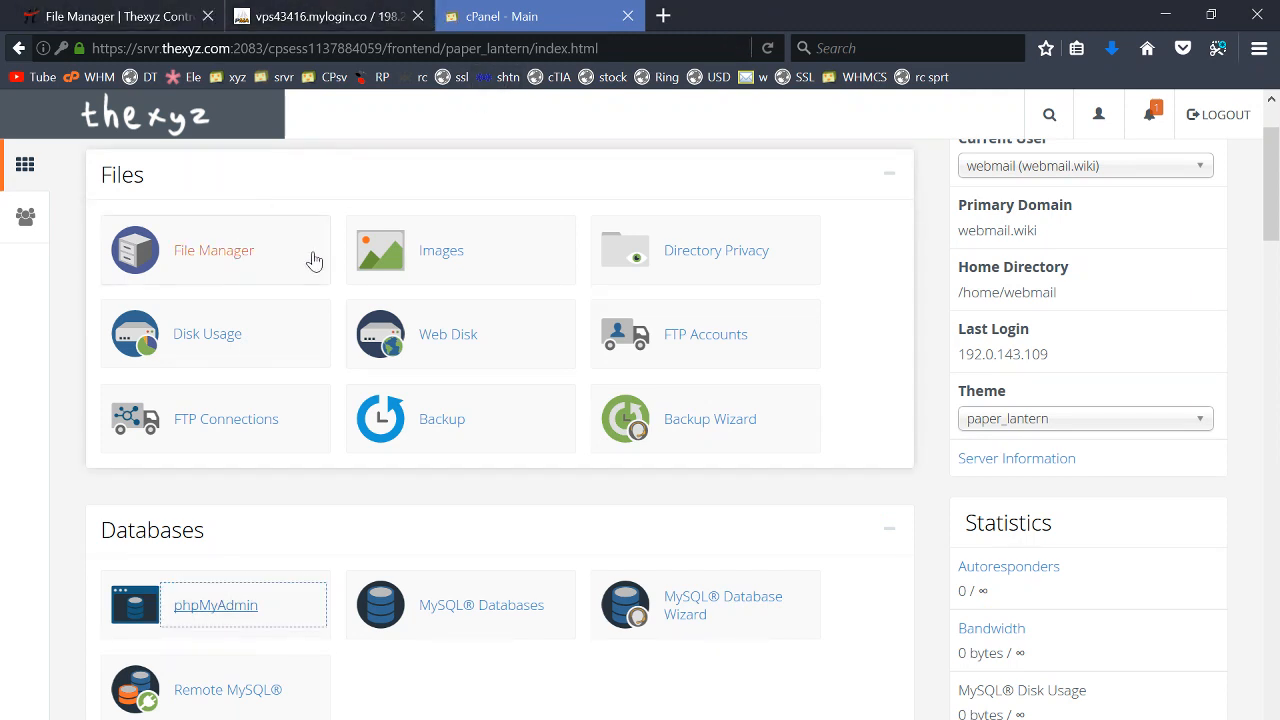
- Upload webmailw.zip from the Downloads list into the public_html folder
{"action": "left_click", "coordinate": [212, 252]}
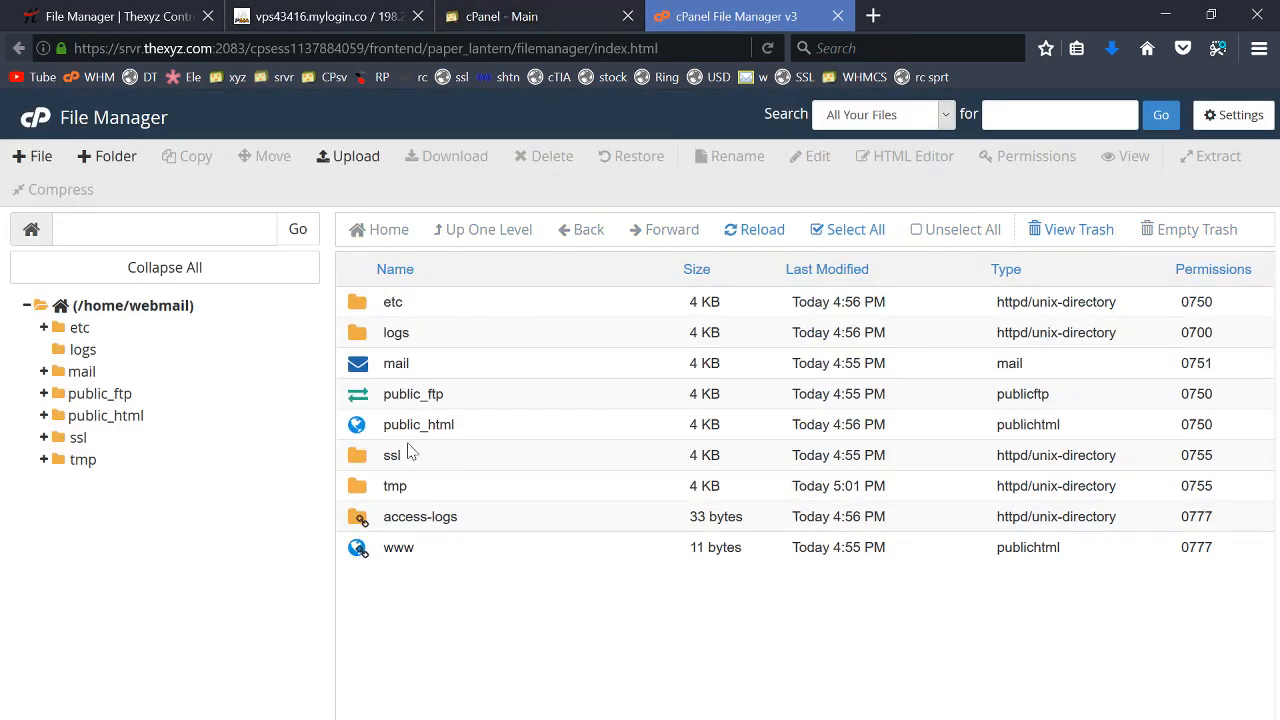
{"action": "double_click", "coordinate": [370, 436]}
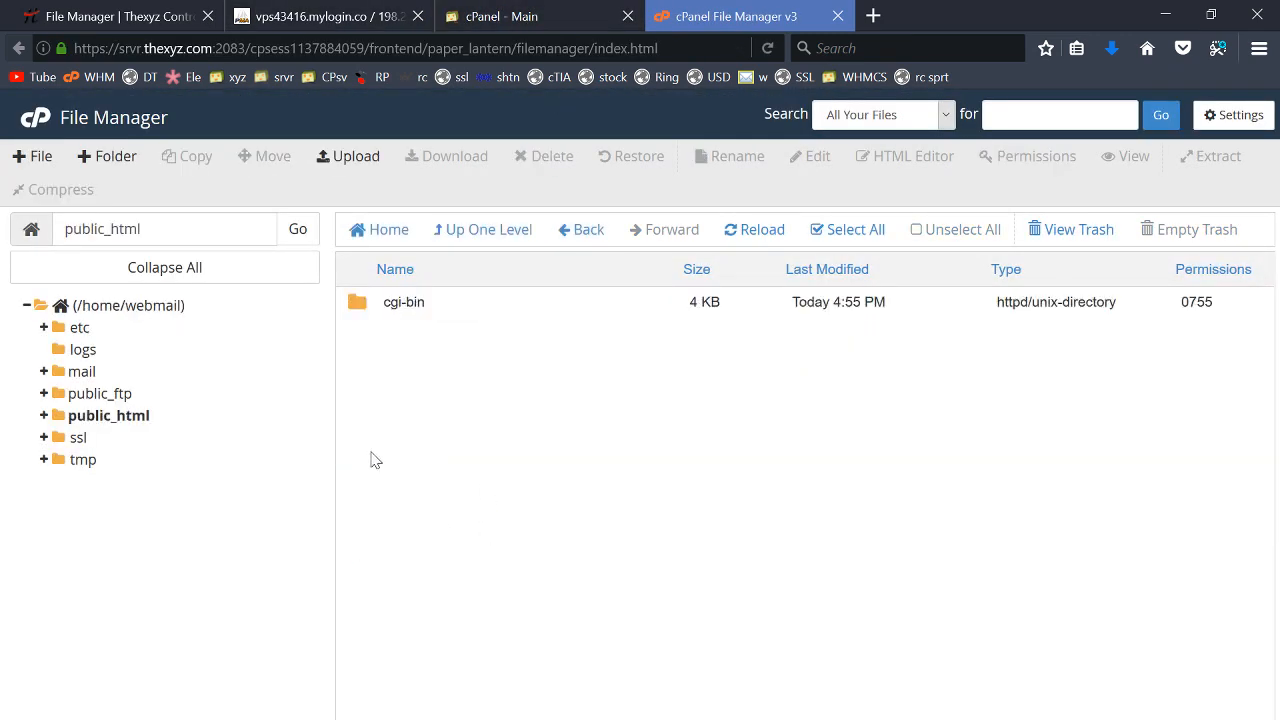
{"action": "left_click", "coordinate": [338, 160]}
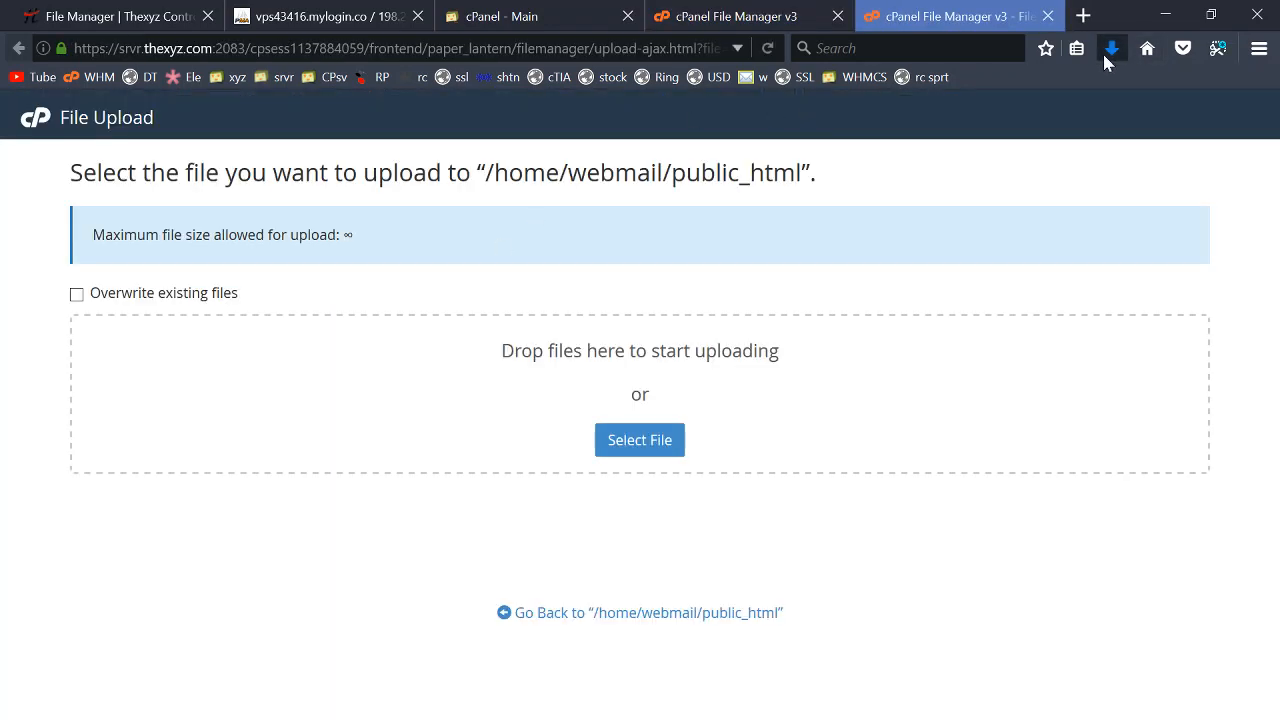
{"action": "left_click", "coordinate": [1111, 48]}
{"action": "left_click_drag", "start_coordinate": [818, 108], "coordinate": [392, 410]}
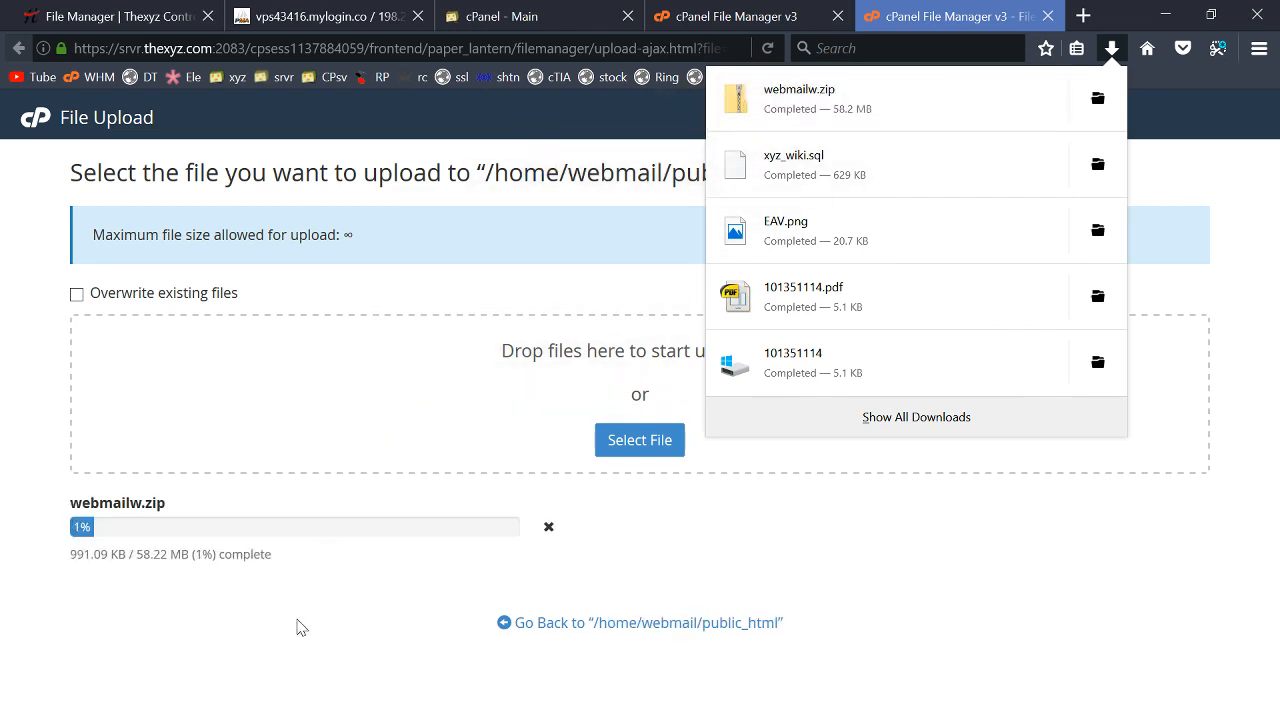
{"action": "left_click", "coordinate": [295, 620]}
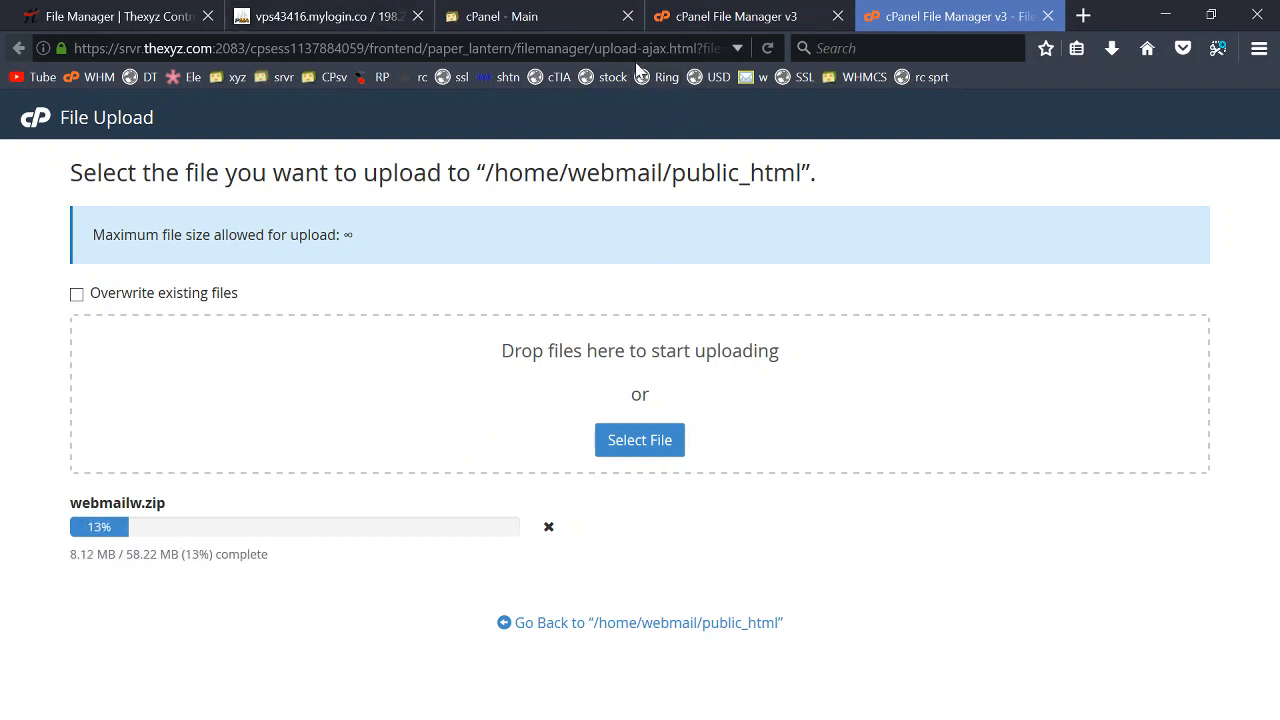
- Confirm the webmailw.zip download has finished and return to the Thexyz file manager
{"action": "left_click", "coordinate": [735, 16]}
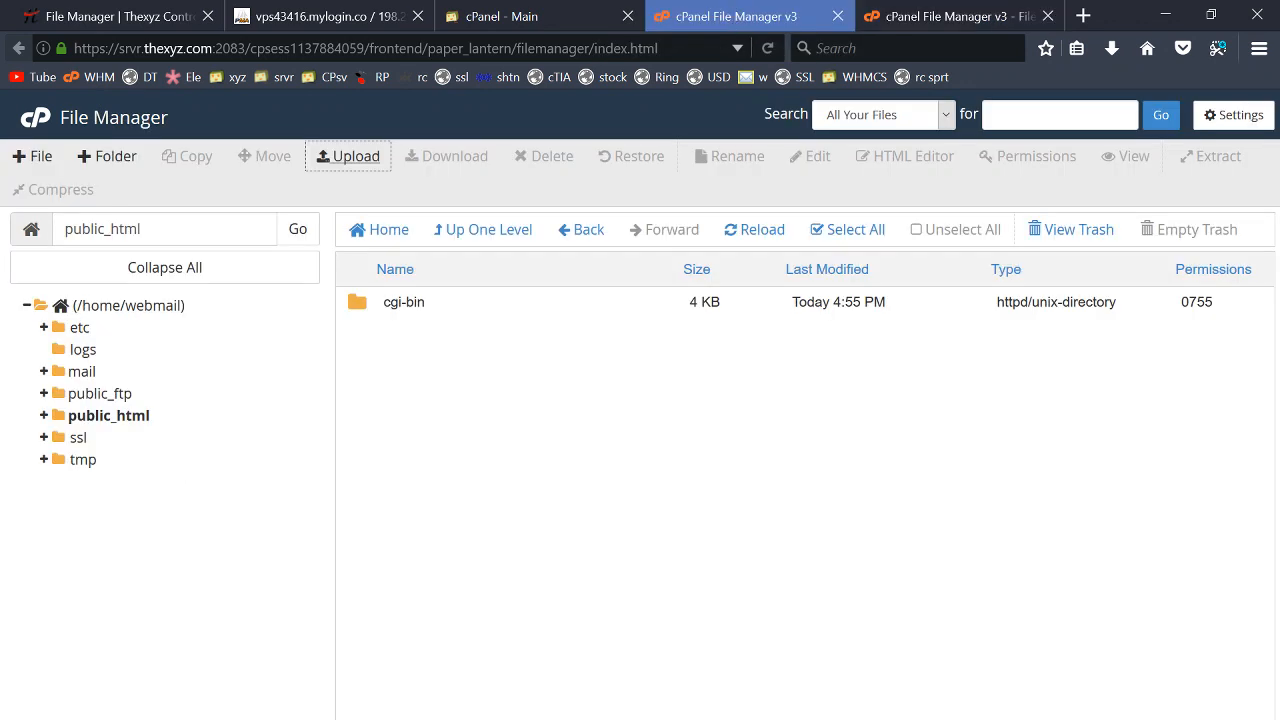
{"action": "left_click", "coordinate": [493, 18]}
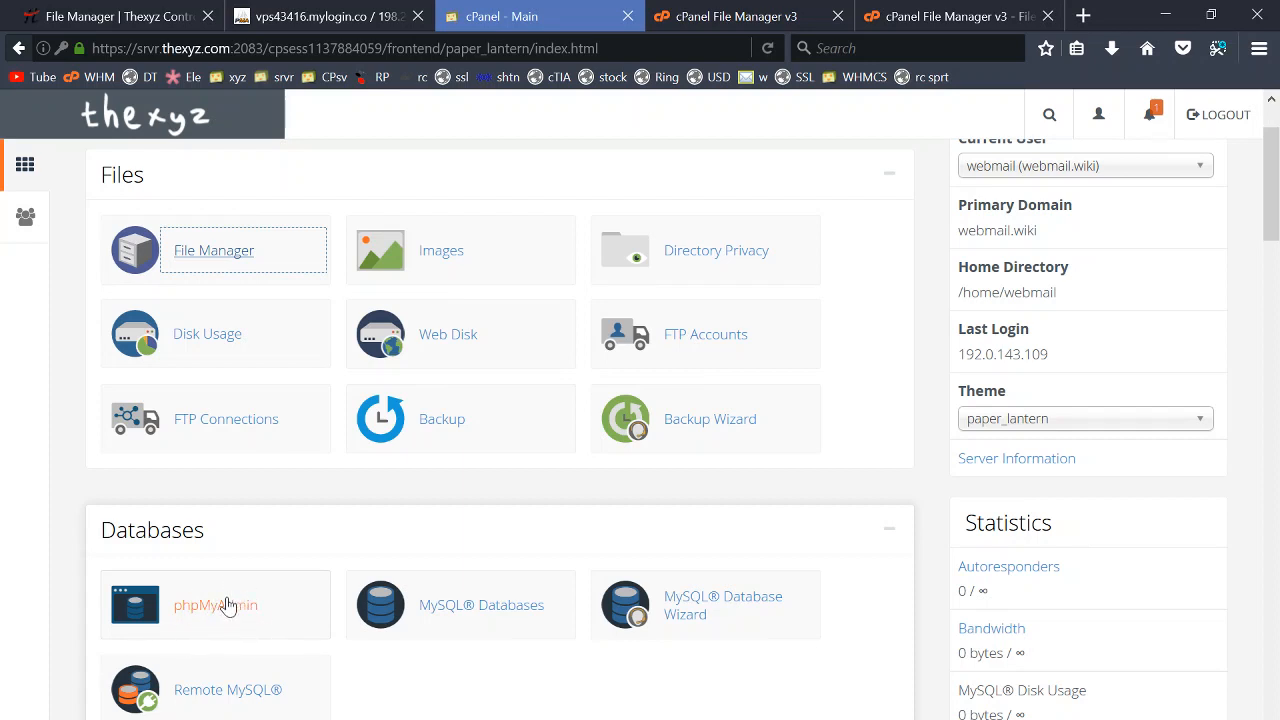
{"action": "left_click", "coordinate": [1112, 48]}
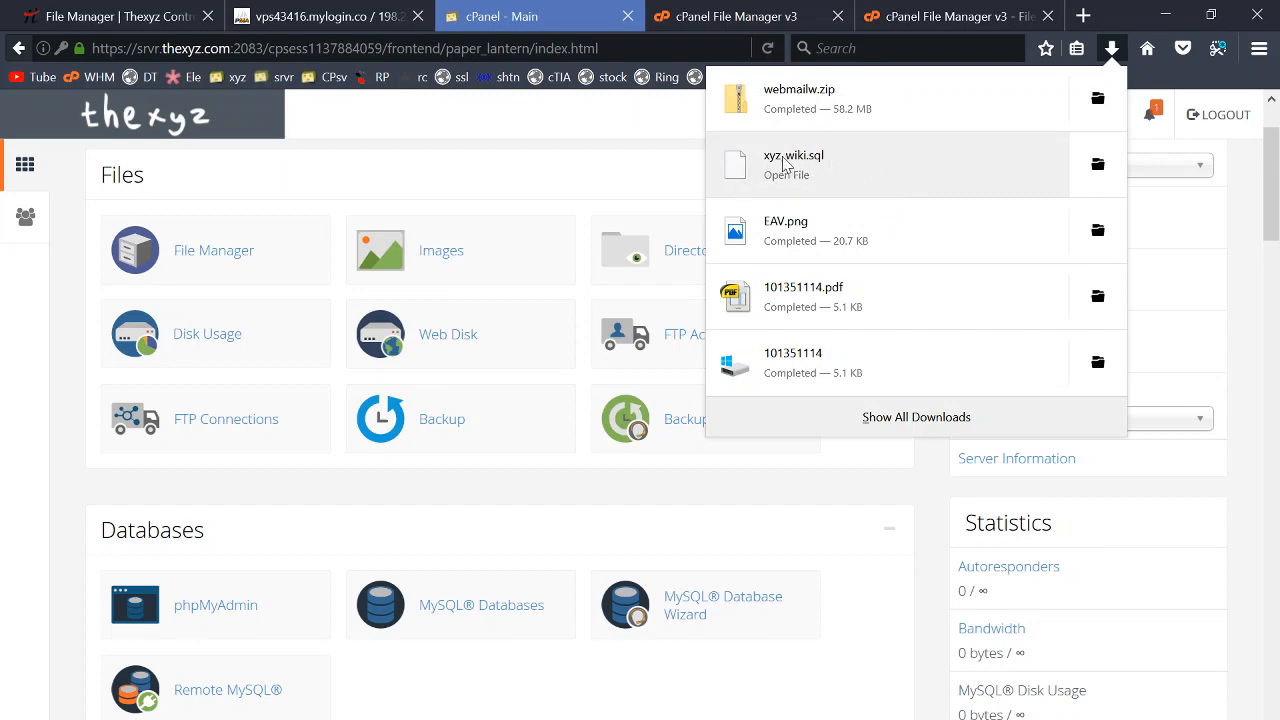
{"action": "left_click", "coordinate": [123, 20]}
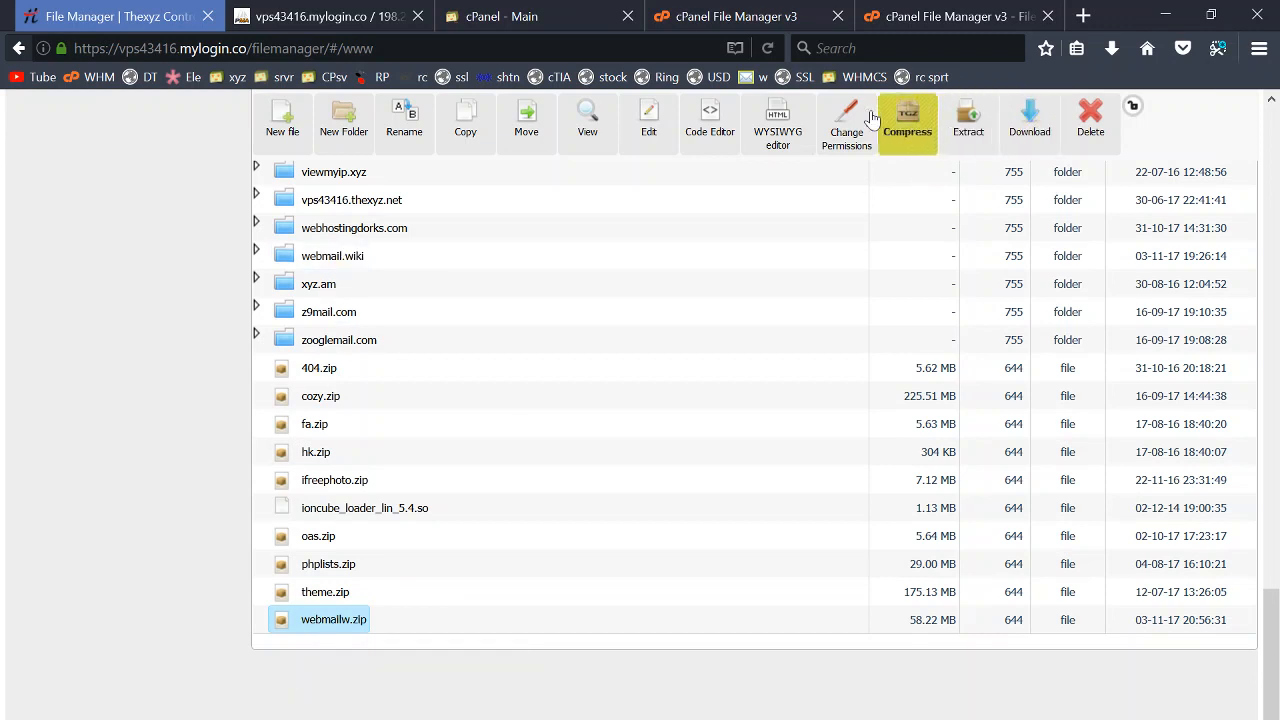
- Recheck the DB_USER value in webmail.wiki's wp-config.php, then return to cPanel File Manager
{"action": "double_click", "coordinate": [328, 256]}
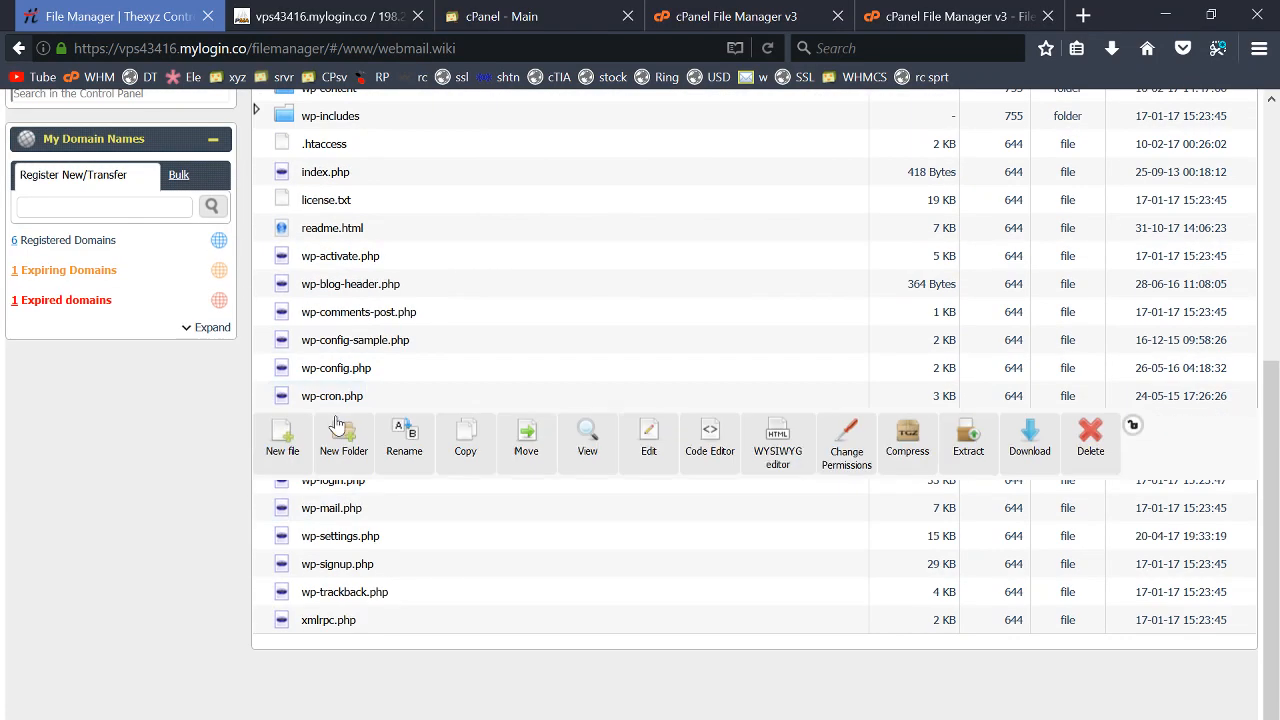
{"action": "double_click", "coordinate": [348, 370]}
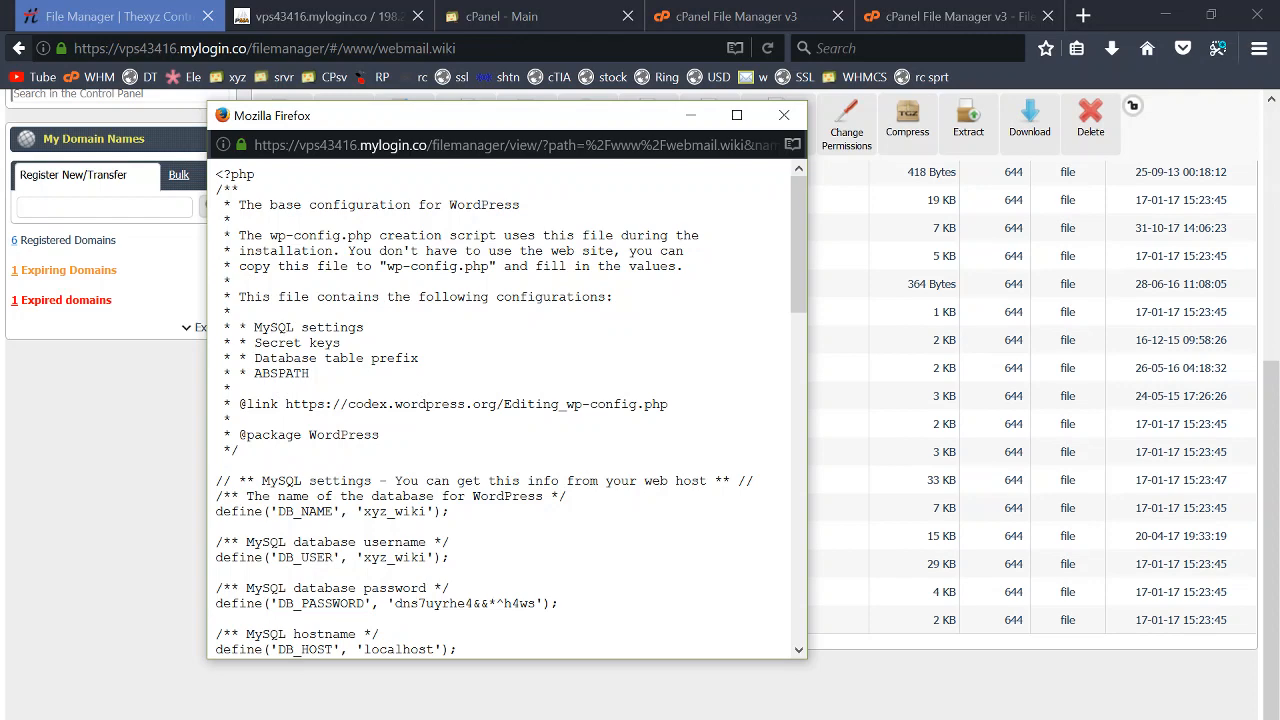
{"action": "left_click_drag", "start_coordinate": [363, 557], "coordinate": [419, 557]}
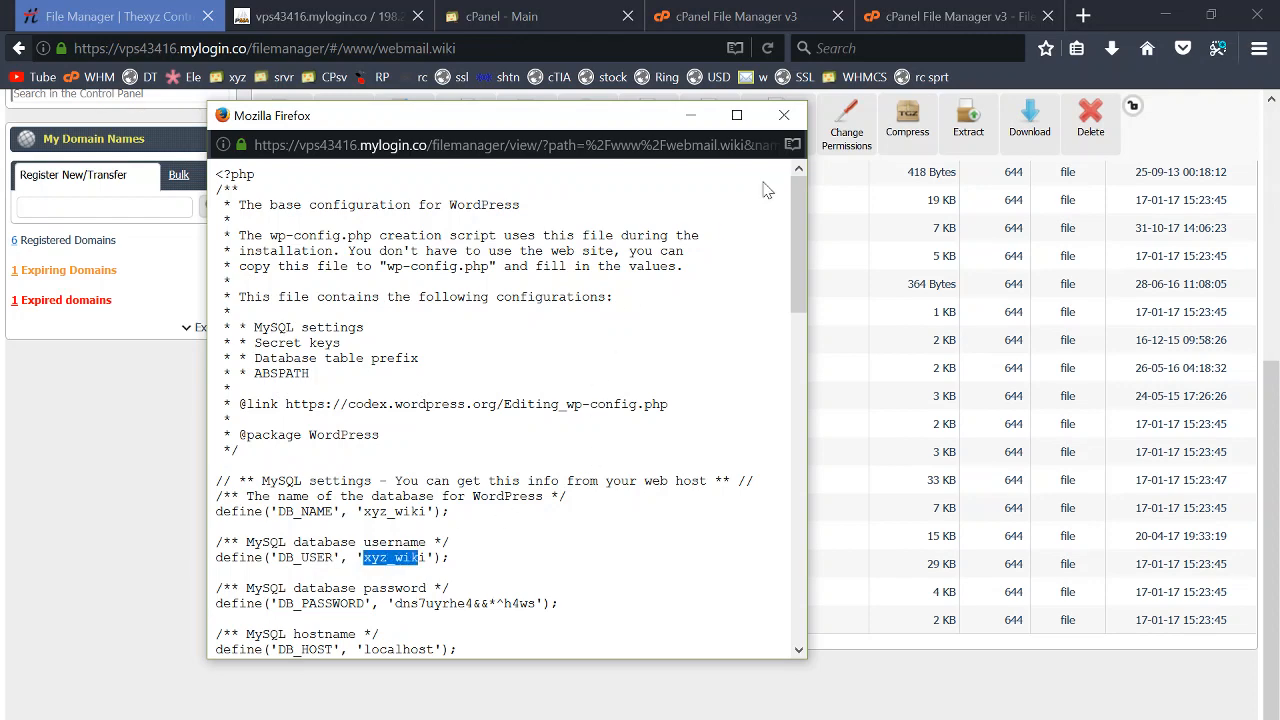
{"action": "left_click", "coordinate": [784, 115]}
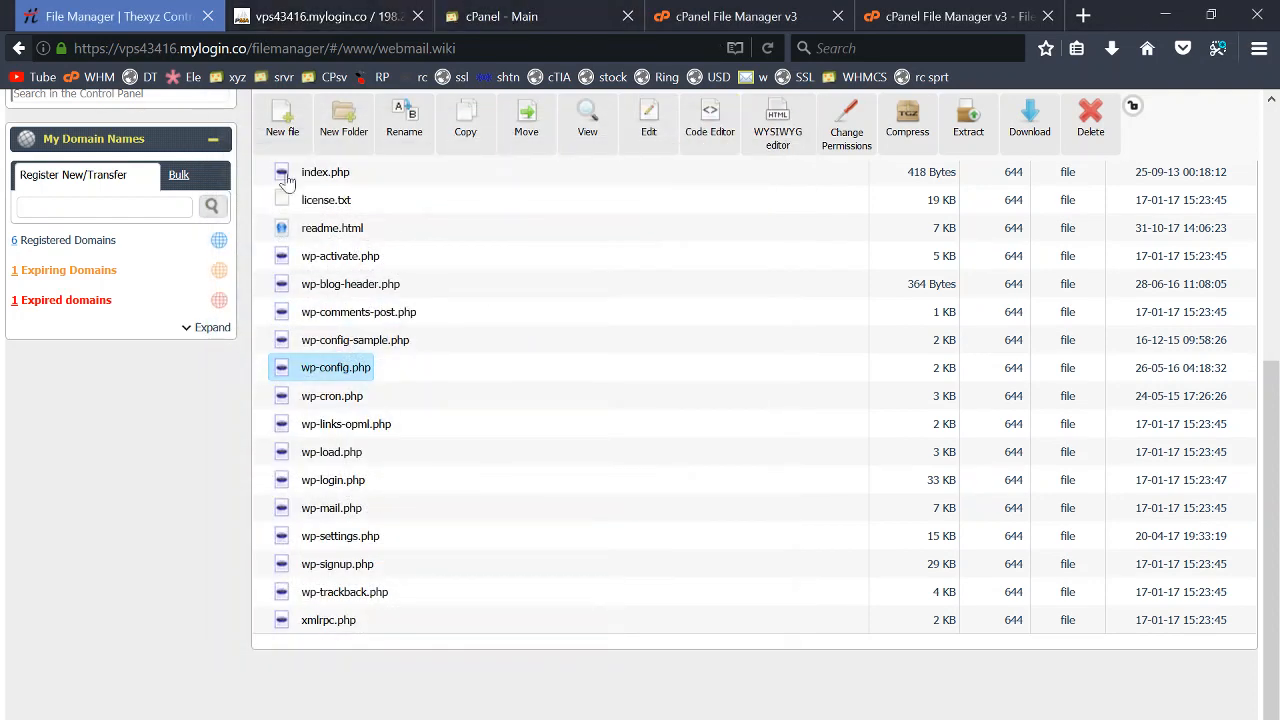
{"action": "left_click", "coordinate": [734, 13]}
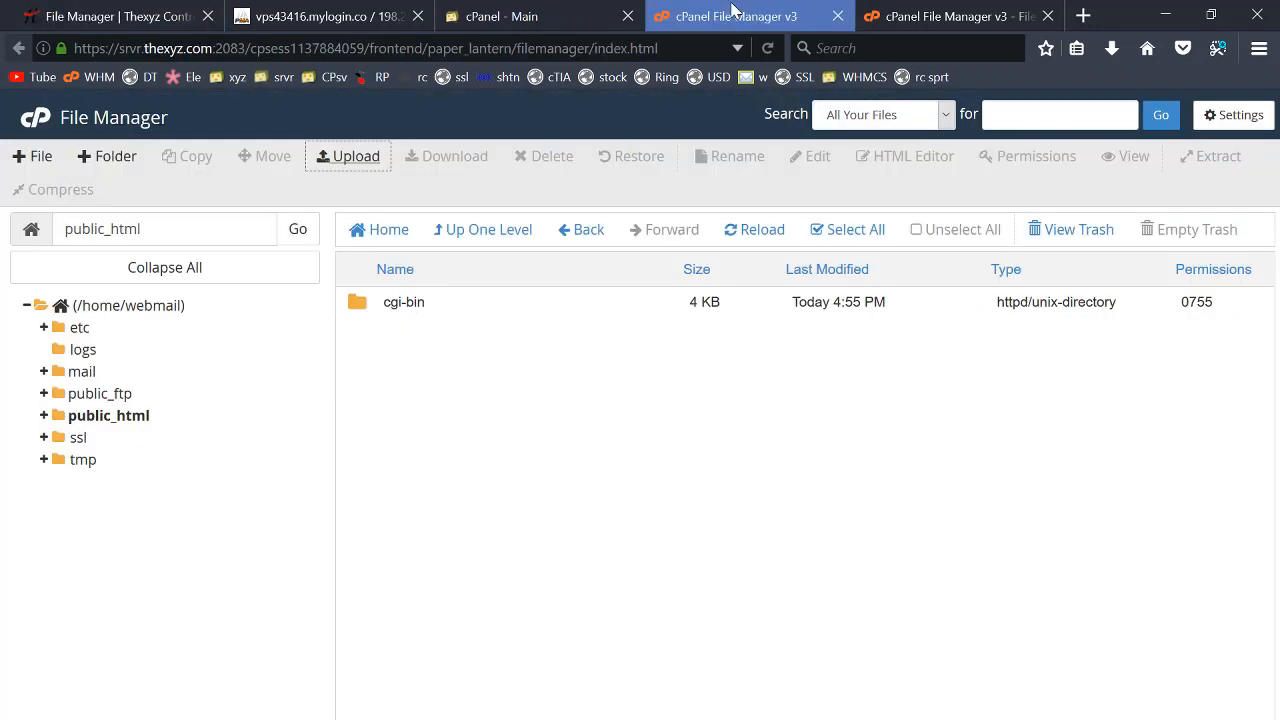
- Wait for the webmailw.zip upload to reach 100% (58.22 MB), then close the upload page
{"action": "left_click", "coordinate": [909, 13]}
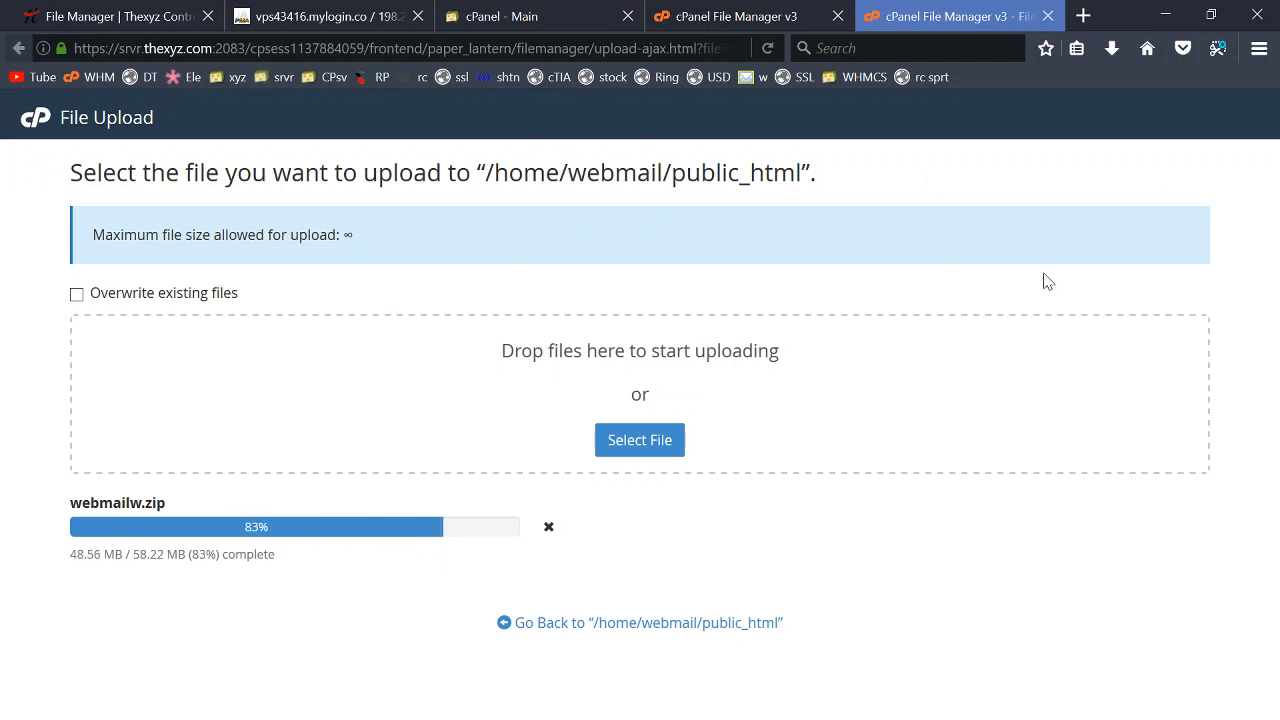
{"action": "left_click", "coordinate": [512, 16]}
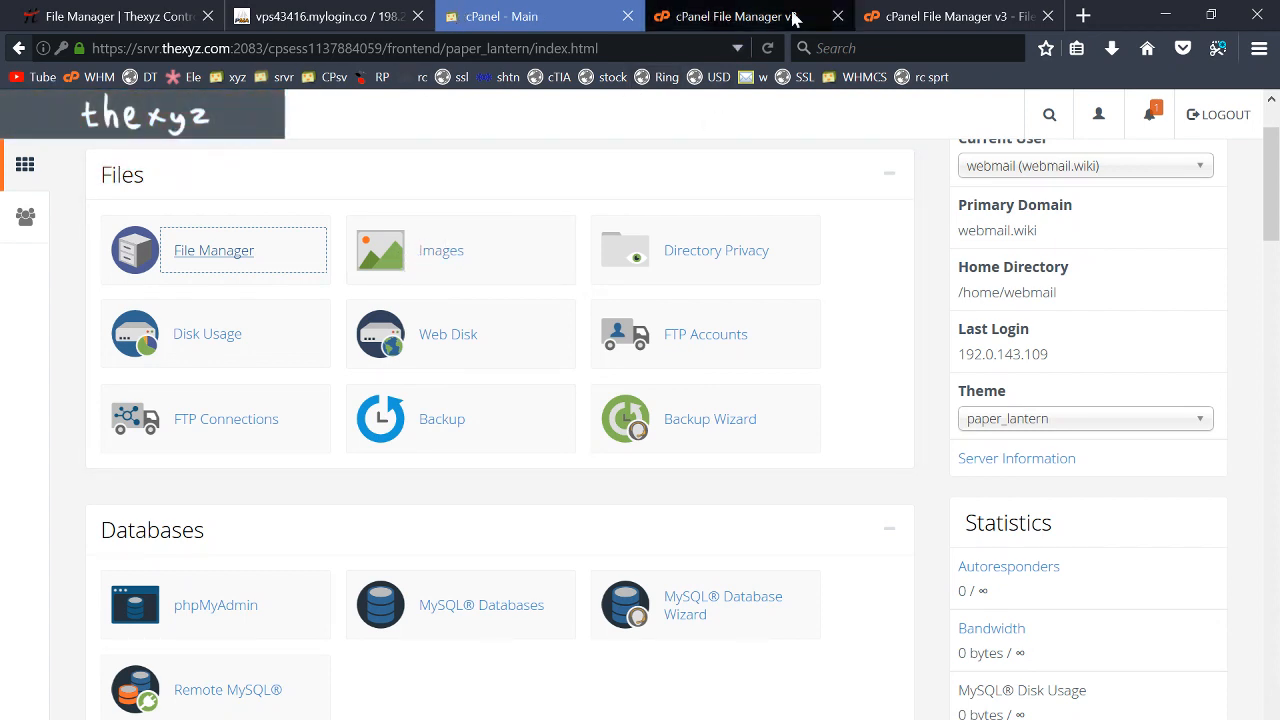
{"action": "left_click", "coordinate": [917, 15]}
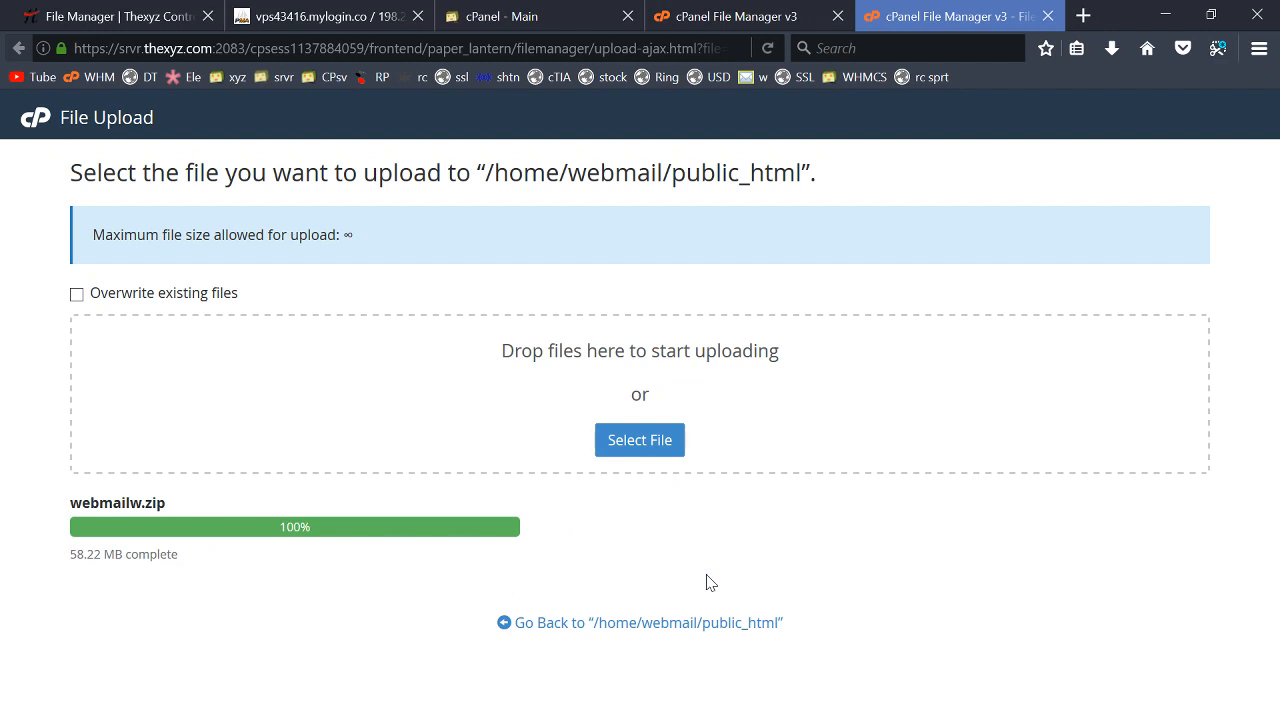
{"action": "key", "text": "ctrl+w"}
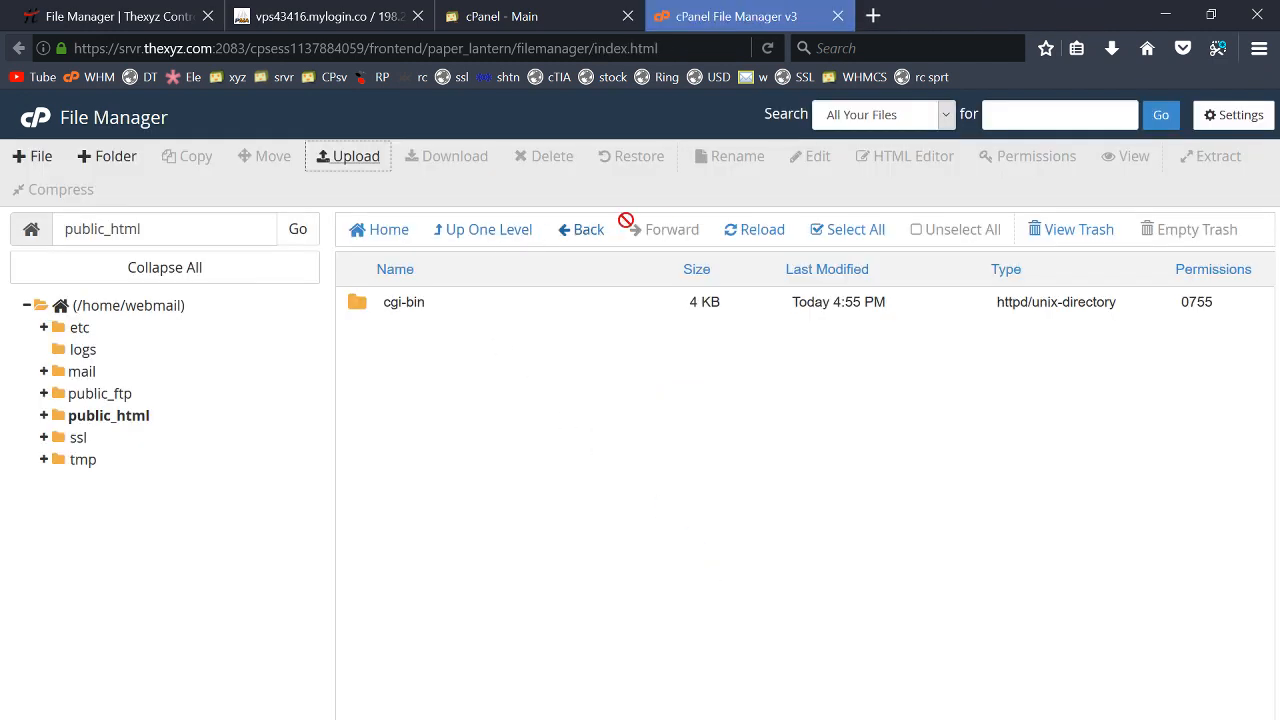
- Extract webmailw.zip into /public_html, producing the webmail.wiki WordPress folder
{"action": "left_click", "coordinate": [768, 232]}
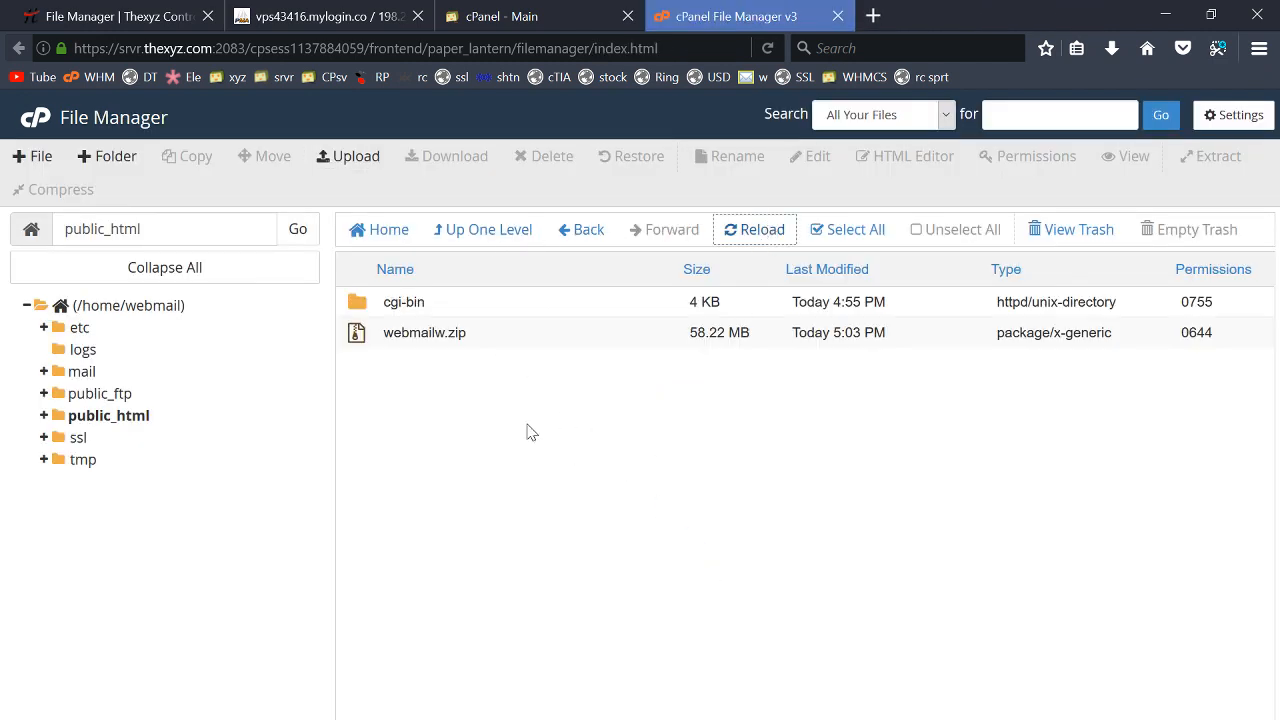
{"action": "left_click", "coordinate": [366, 341]}
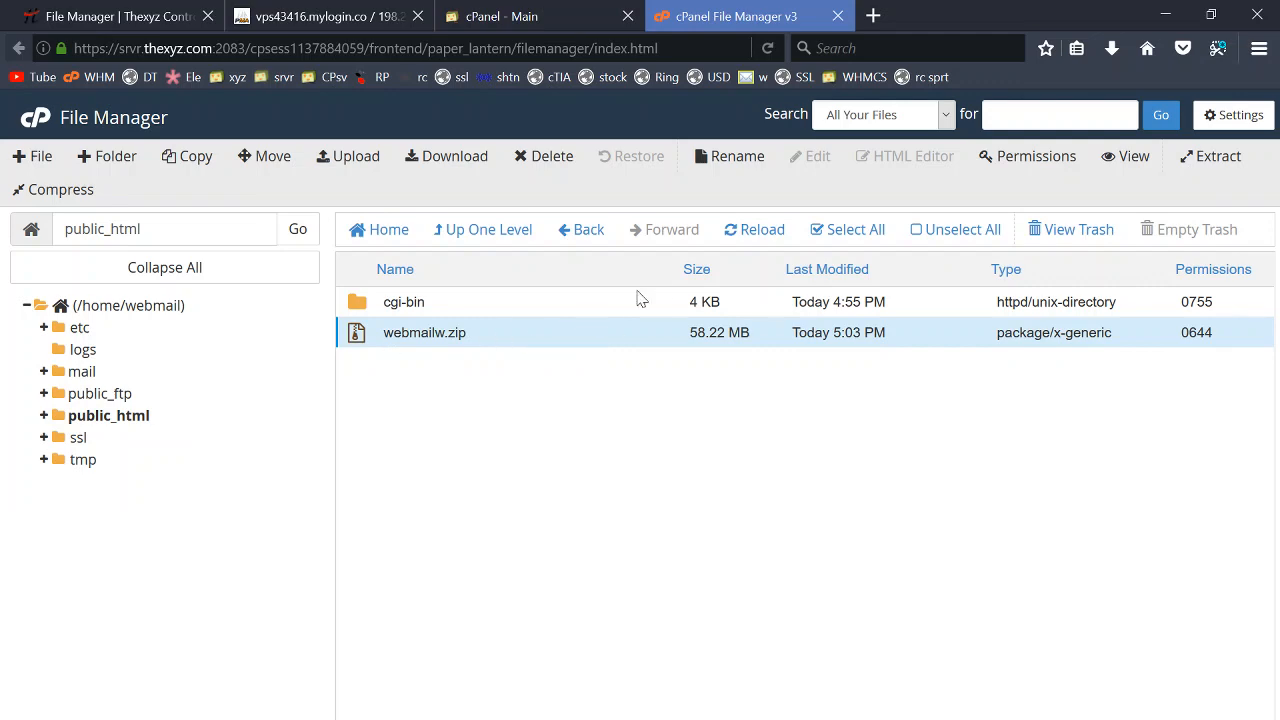
{"action": "left_click", "coordinate": [1214, 157]}
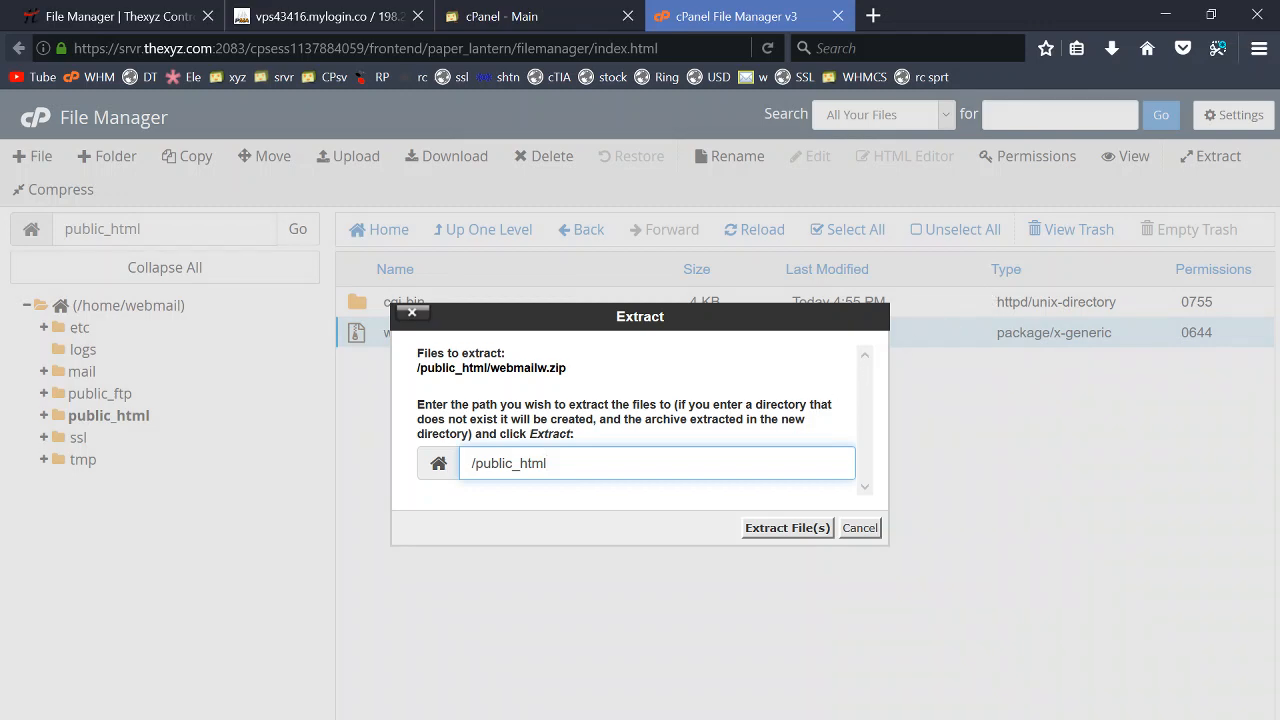
{"action": "left_click", "coordinate": [766, 528]}
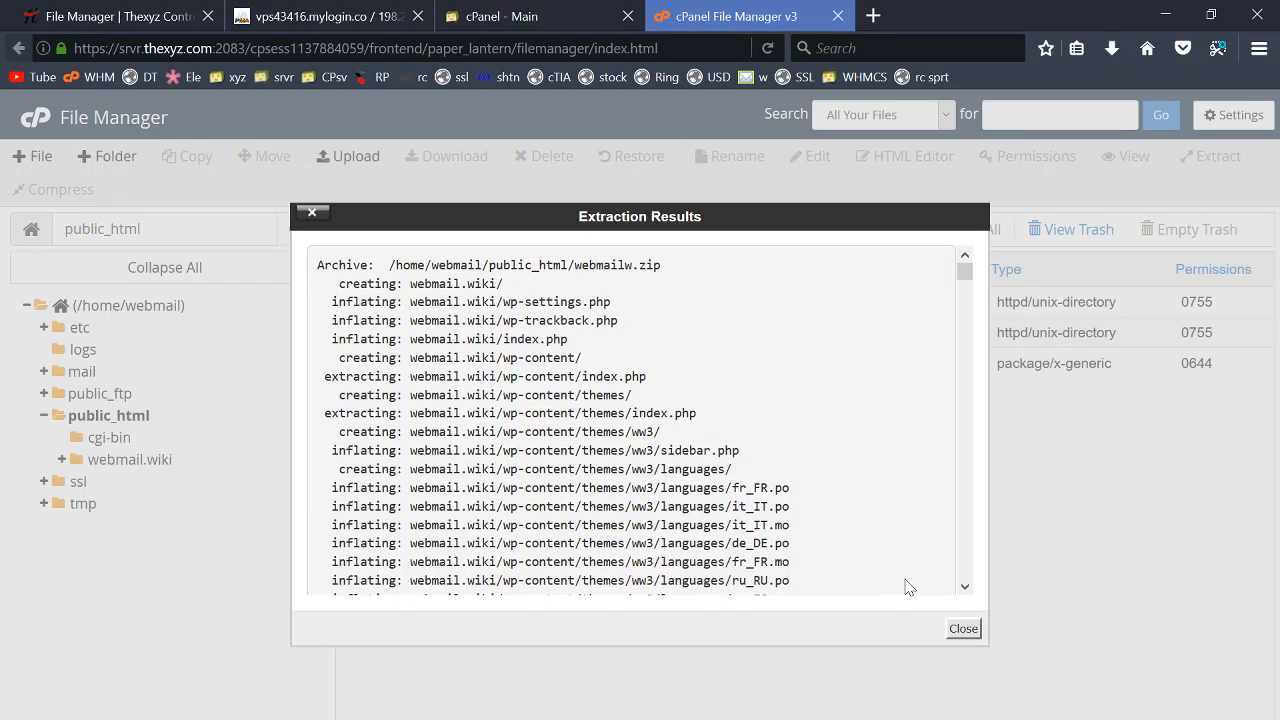
{"action": "left_click", "coordinate": [963, 628]}
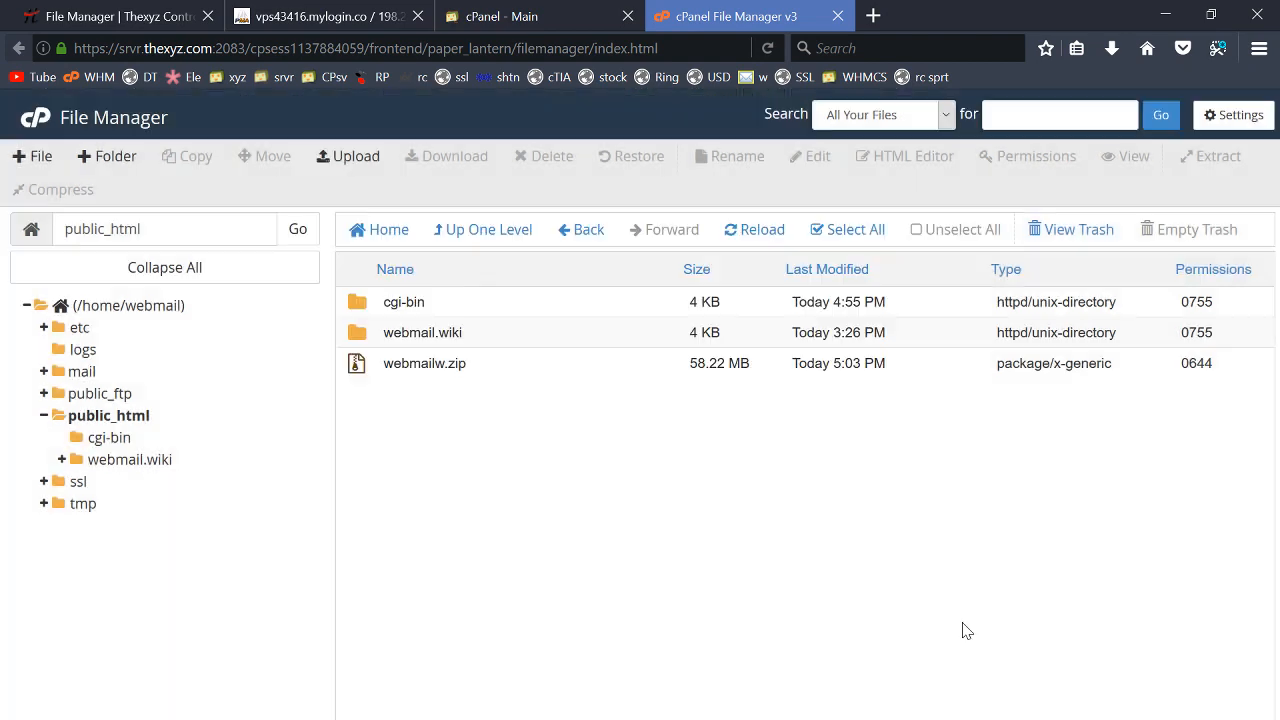
- Check the webmail.wiki folder, then permanently delete webmailw.zip from public_html, skipping the trash
{"action": "double_click", "coordinate": [377, 336]}
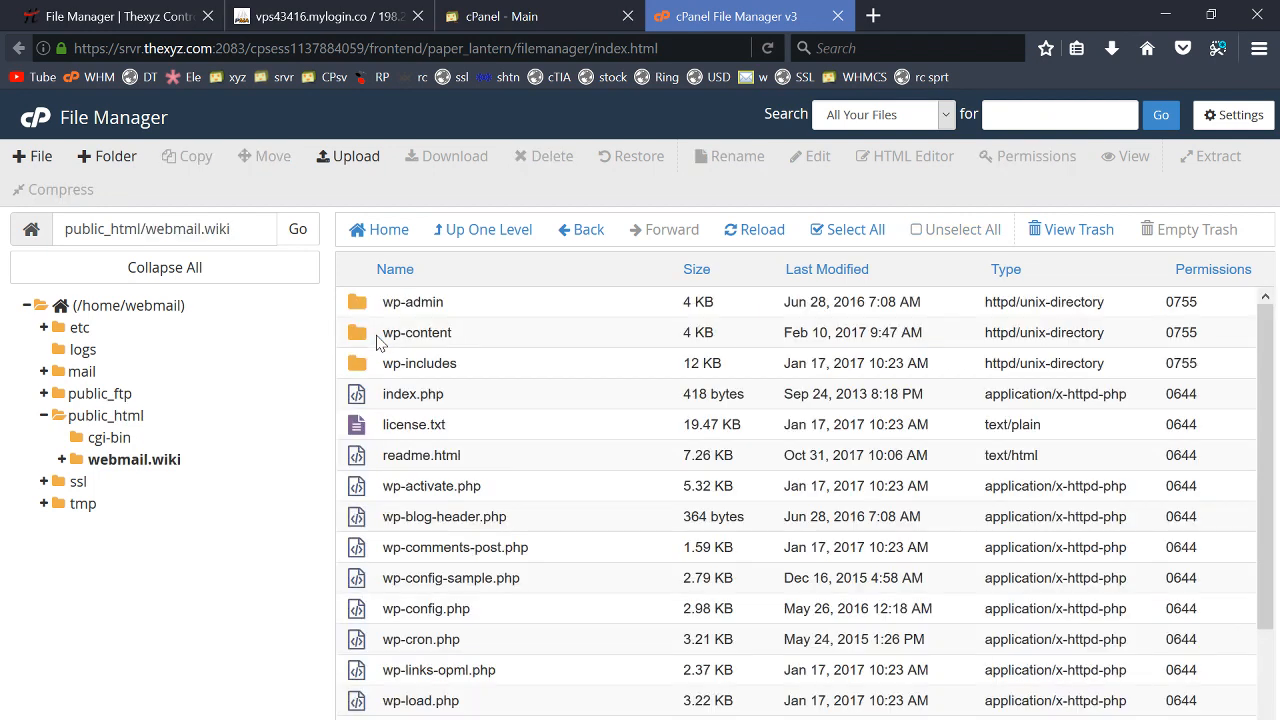
{"action": "left_click", "coordinate": [486, 232]}
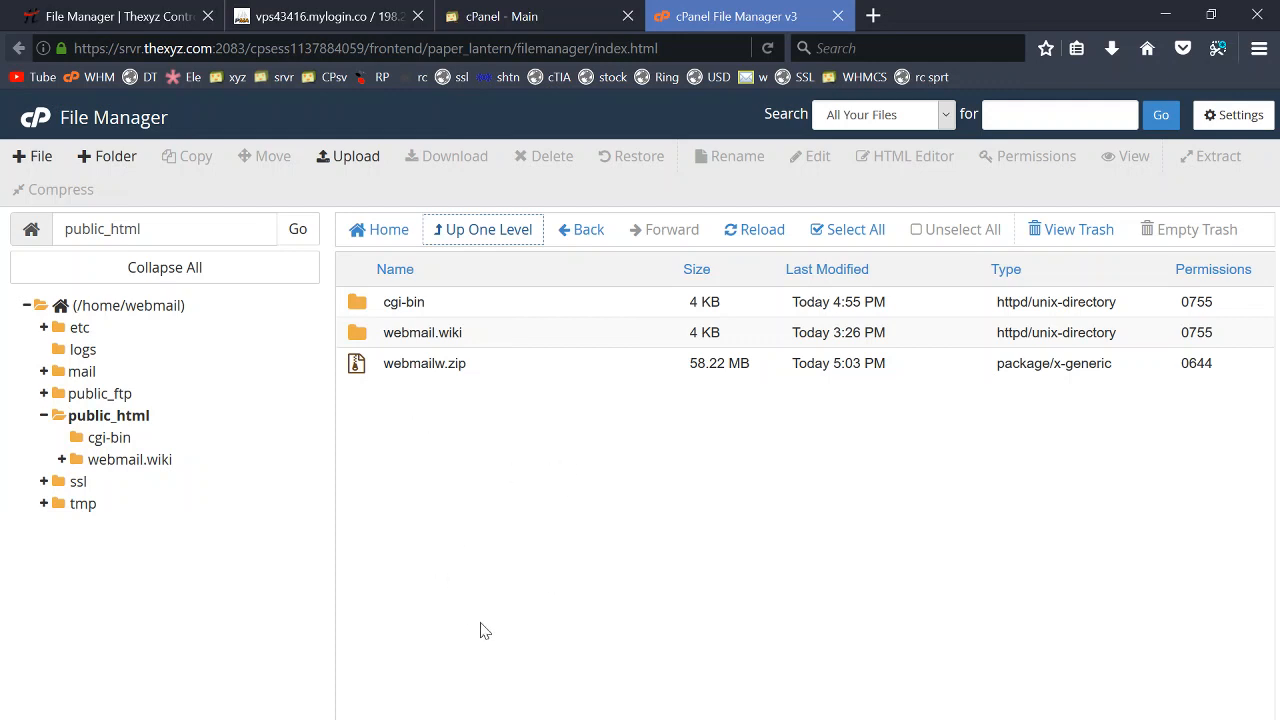
{"action": "left_click", "coordinate": [379, 368]}
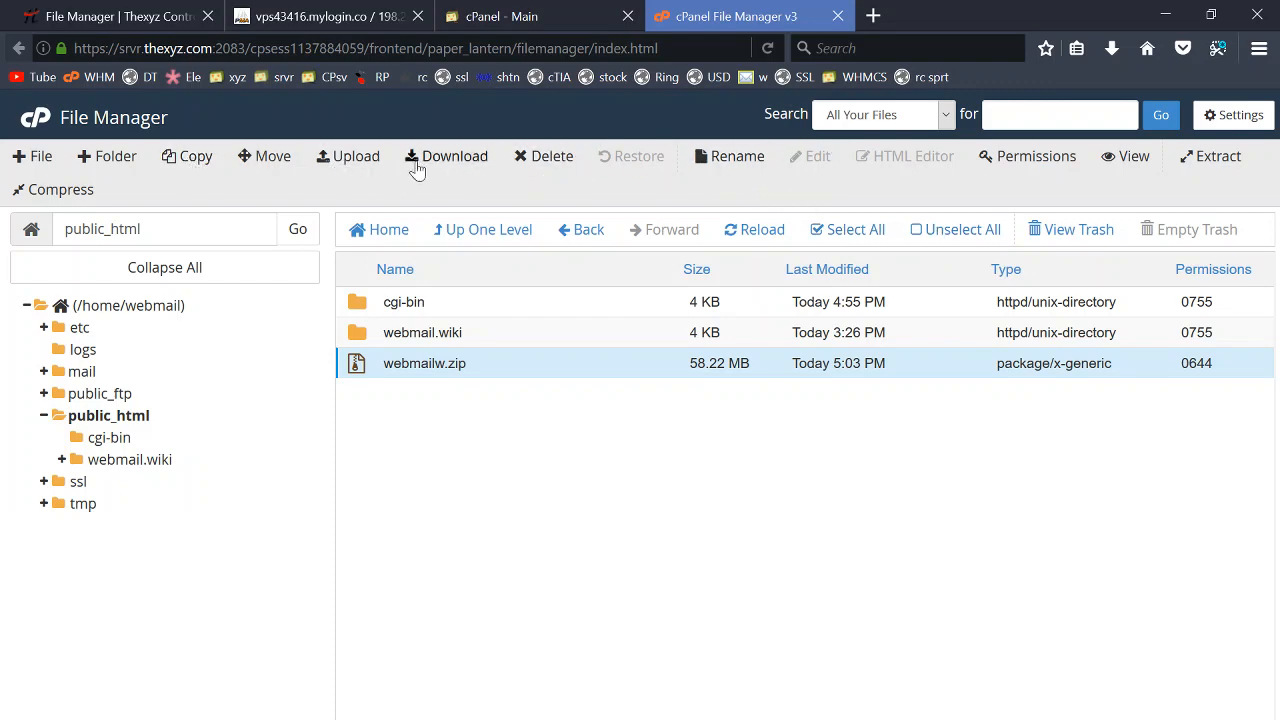
{"action": "left_click", "coordinate": [549, 157]}
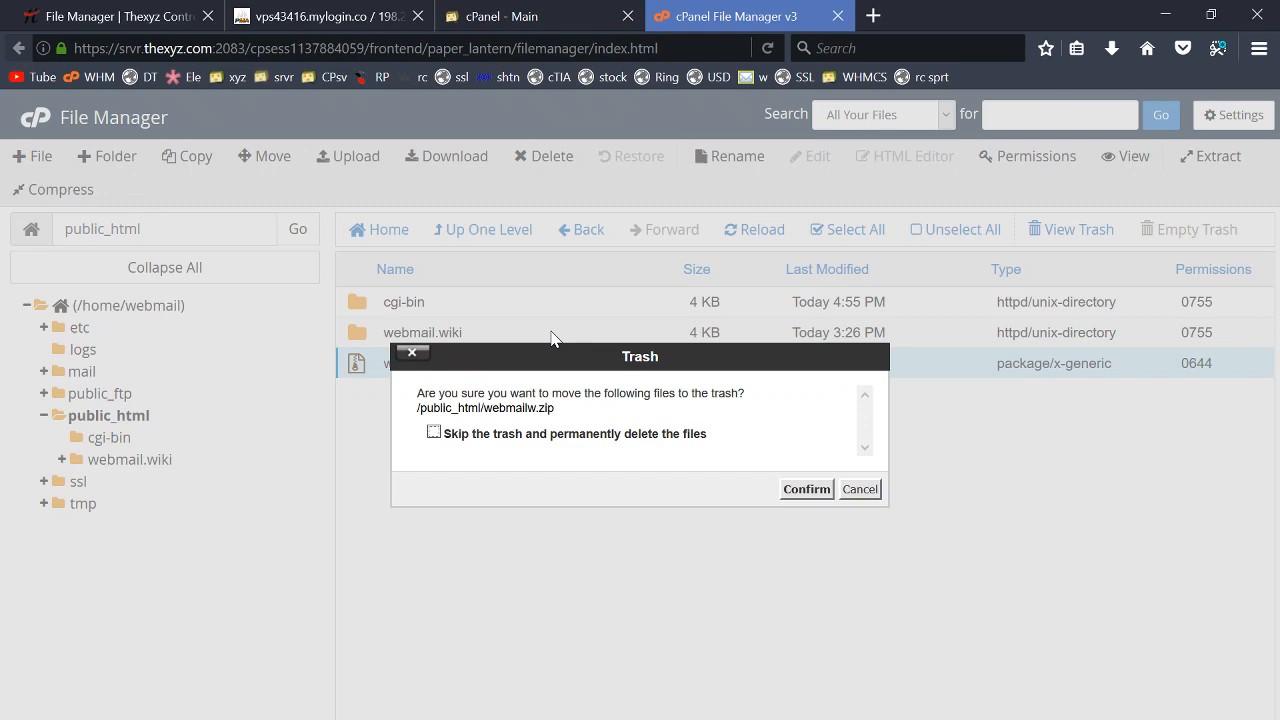
{"action": "left_click", "coordinate": [510, 438]}
{"action": "left_click", "coordinate": [806, 489]}
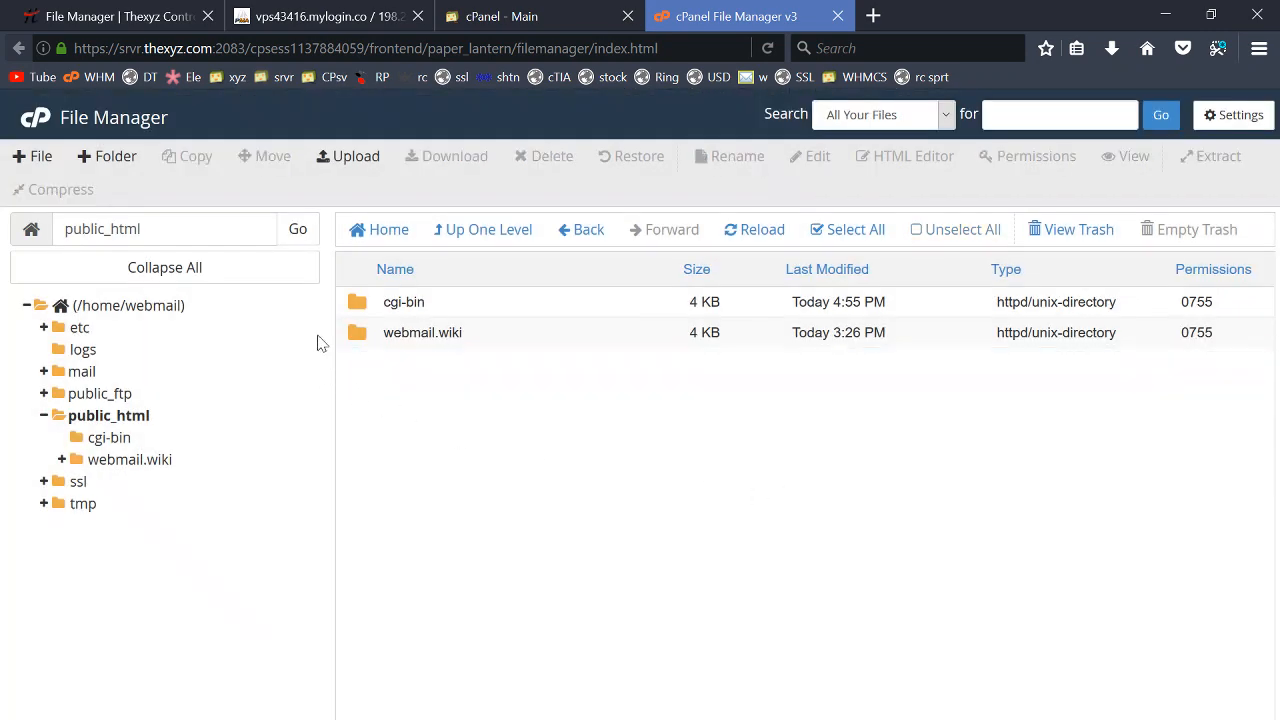
- Move every file and folder in webmail.wiki up into /public_html/ and return to public_html
{"action": "double_click", "coordinate": [366, 336]}
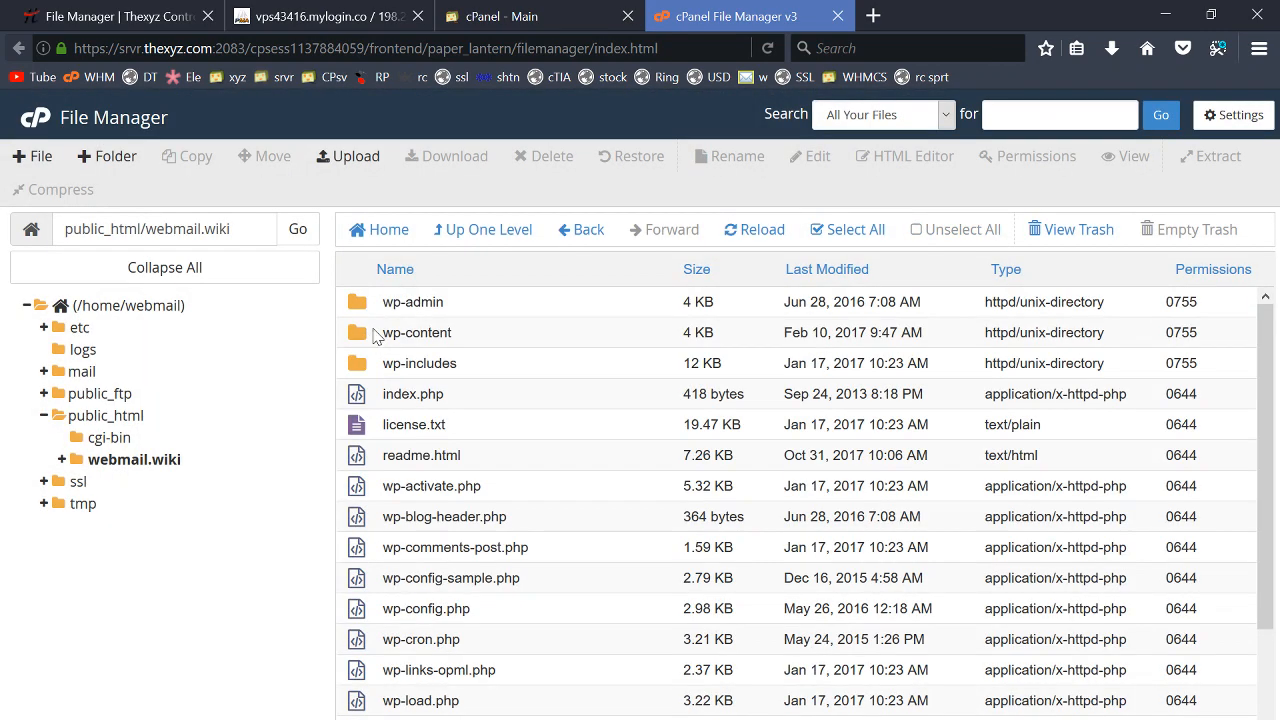
{"action": "left_click", "coordinate": [845, 232]}
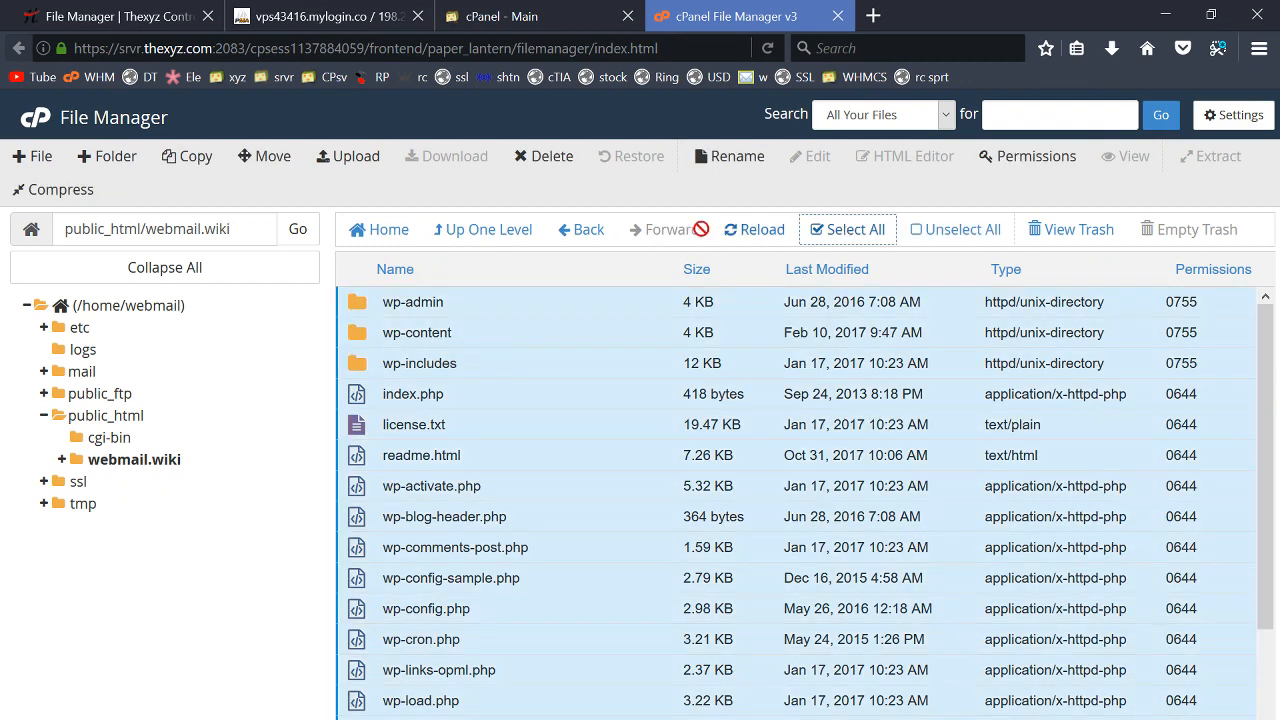
{"action": "left_click", "coordinate": [273, 157]}
{"action": "left_click_drag", "start_coordinate": [632, 529], "coordinate": [550, 529]}
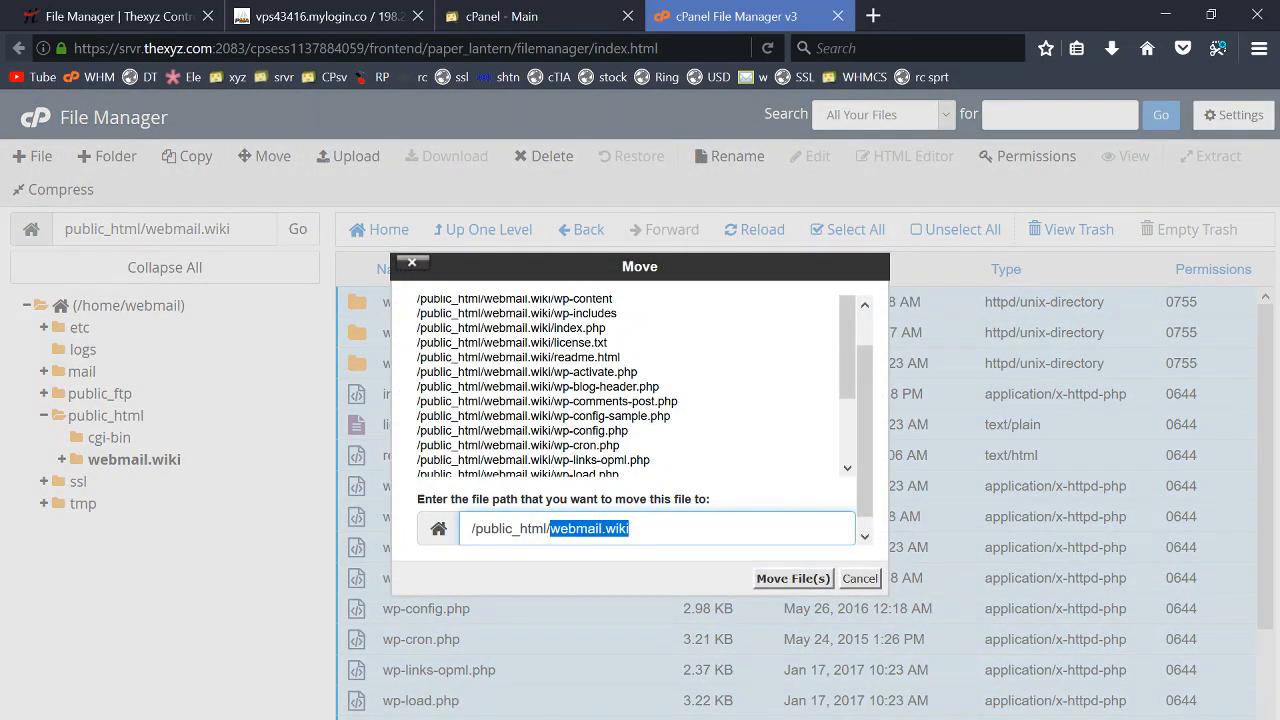
{"action": "key", "text": "BackSpace"}
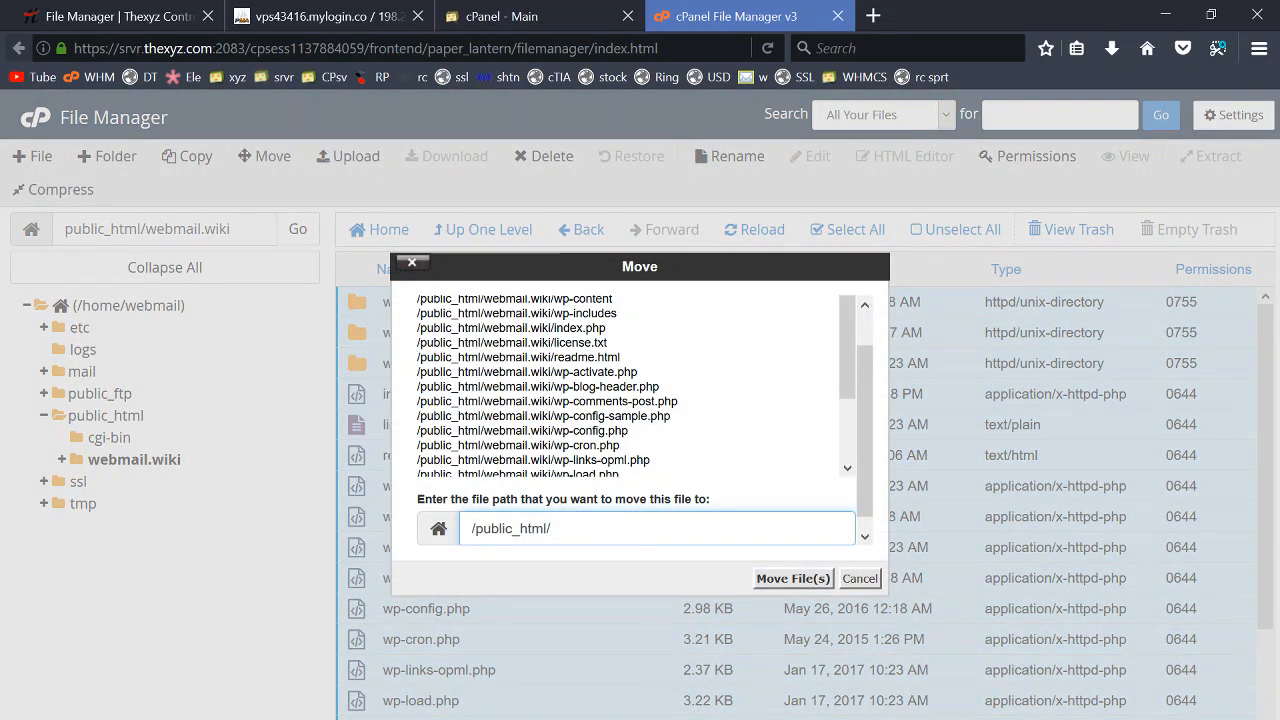
{"action": "left_click", "coordinate": [785, 579]}
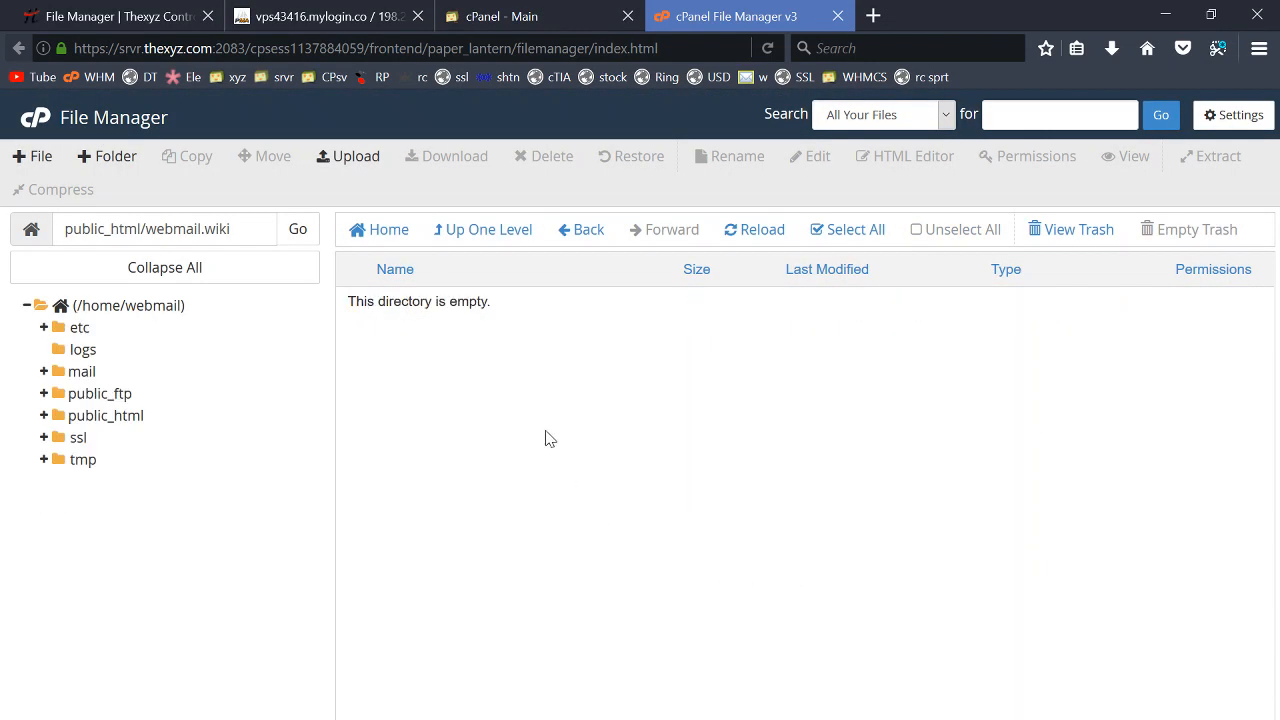
{"action": "left_click", "coordinate": [504, 232]}
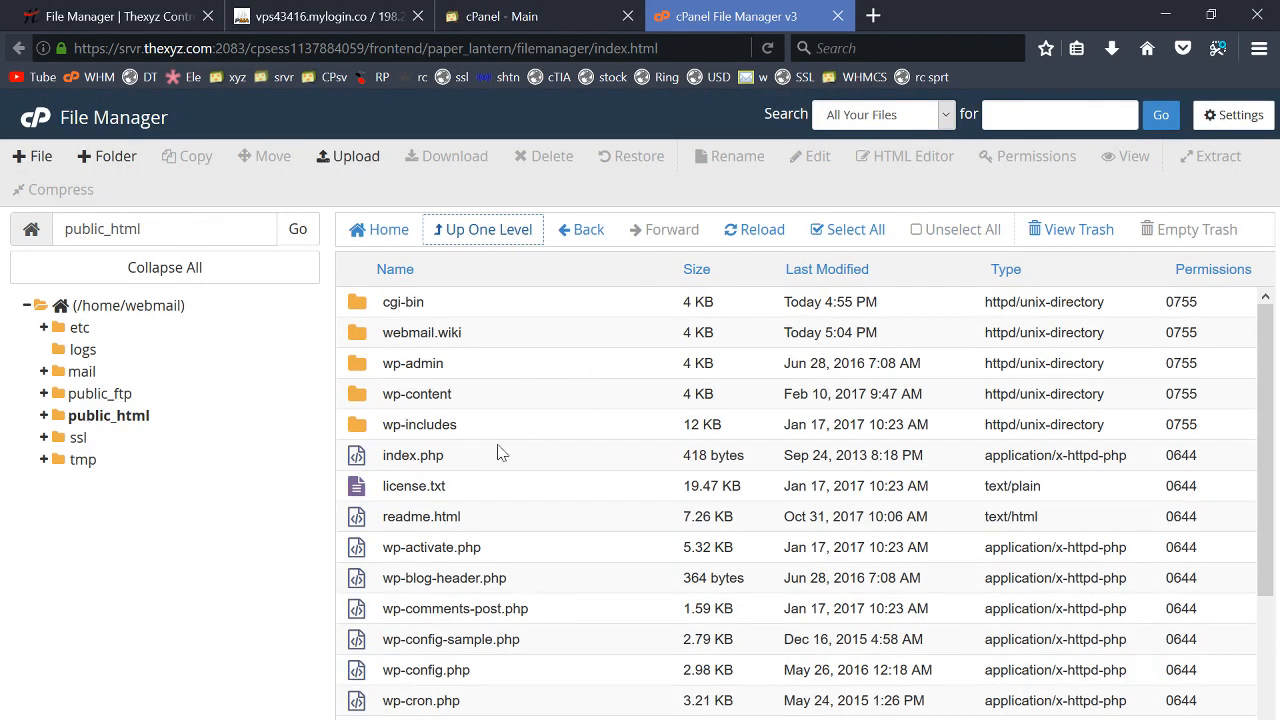
- Open wp-config.php from the public_html listing in the file editor, accepting the default encoding
{"action": "scroll", "coordinate": [494, 452], "scroll_direction": "down", "scroll_amount": 3}
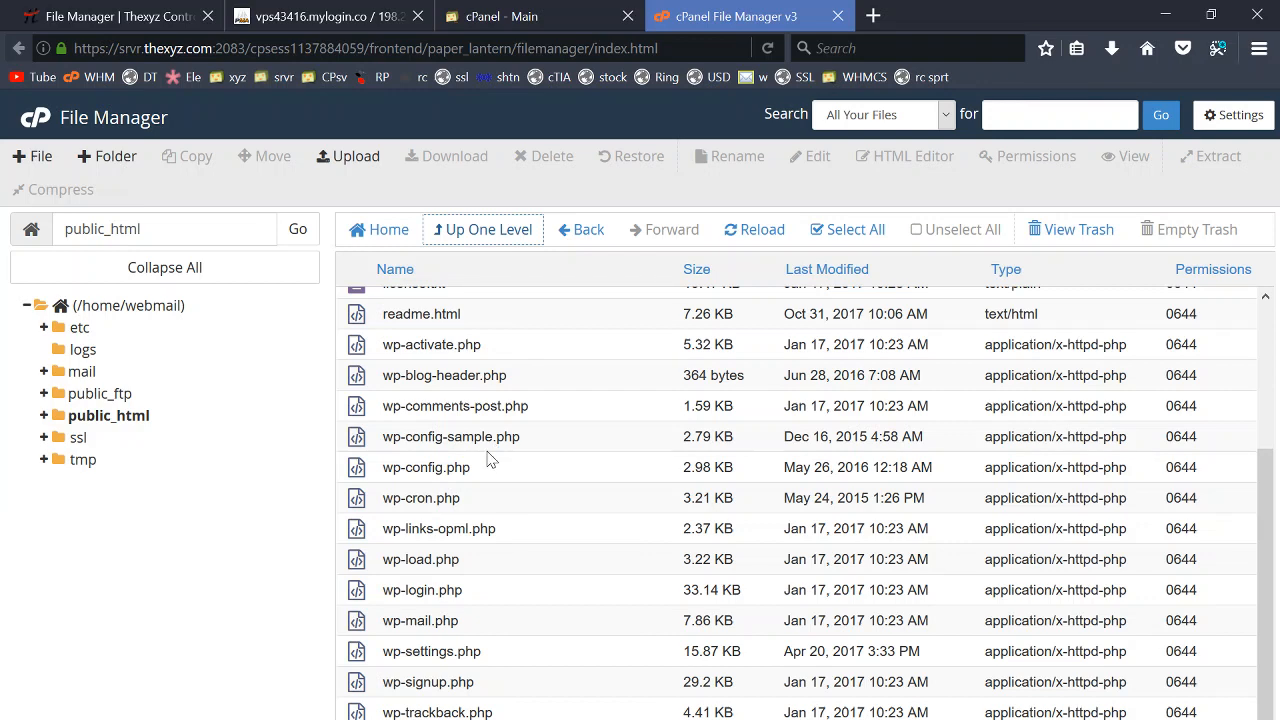
{"action": "scroll", "coordinate": [487, 462], "scroll_direction": "up", "scroll_amount": 2}
{"action": "scroll", "coordinate": [471, 530], "scroll_direction": "down", "scroll_amount": 2}
{"action": "left_click", "coordinate": [376, 478]}
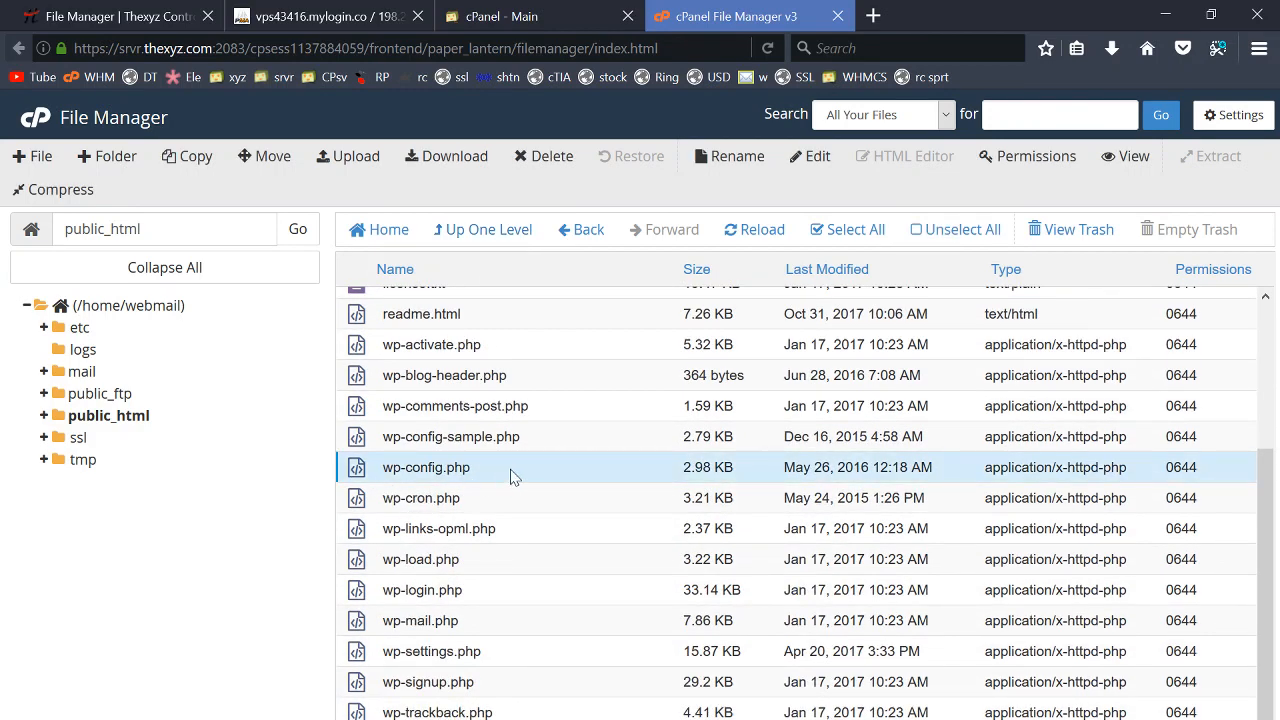
{"action": "left_click", "coordinate": [813, 160]}
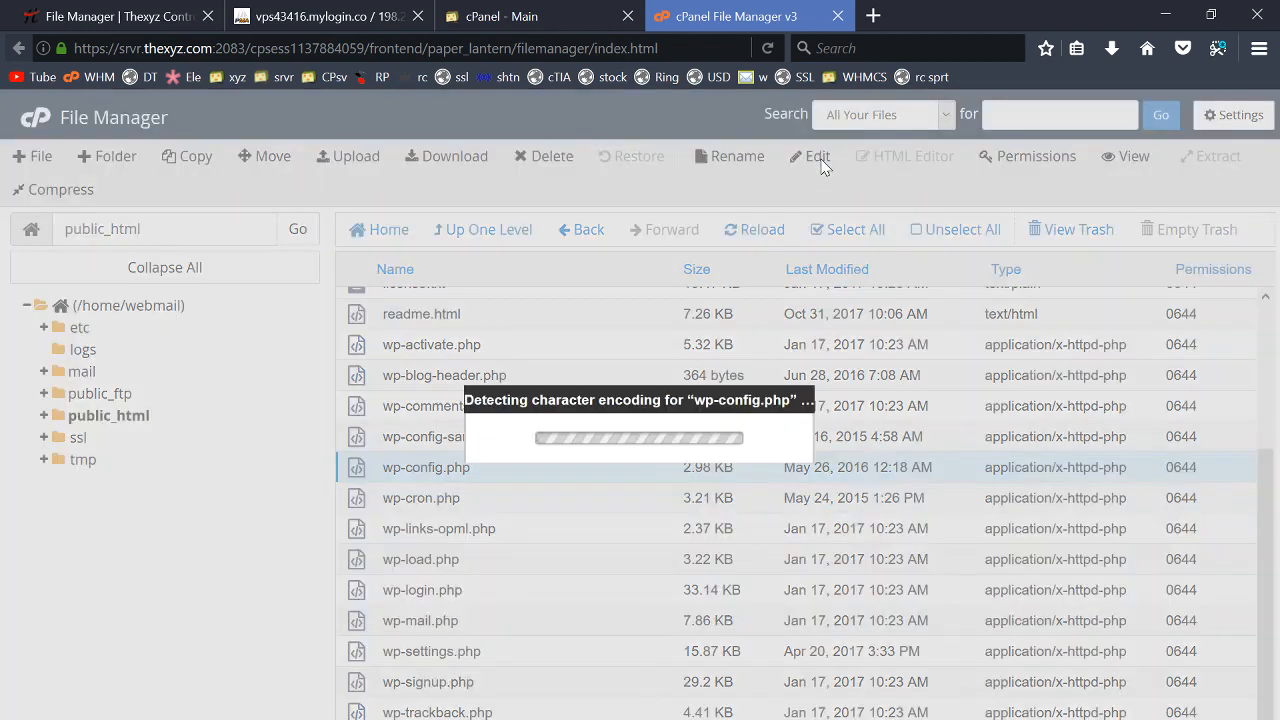
{"action": "left_click", "coordinate": [820, 579]}
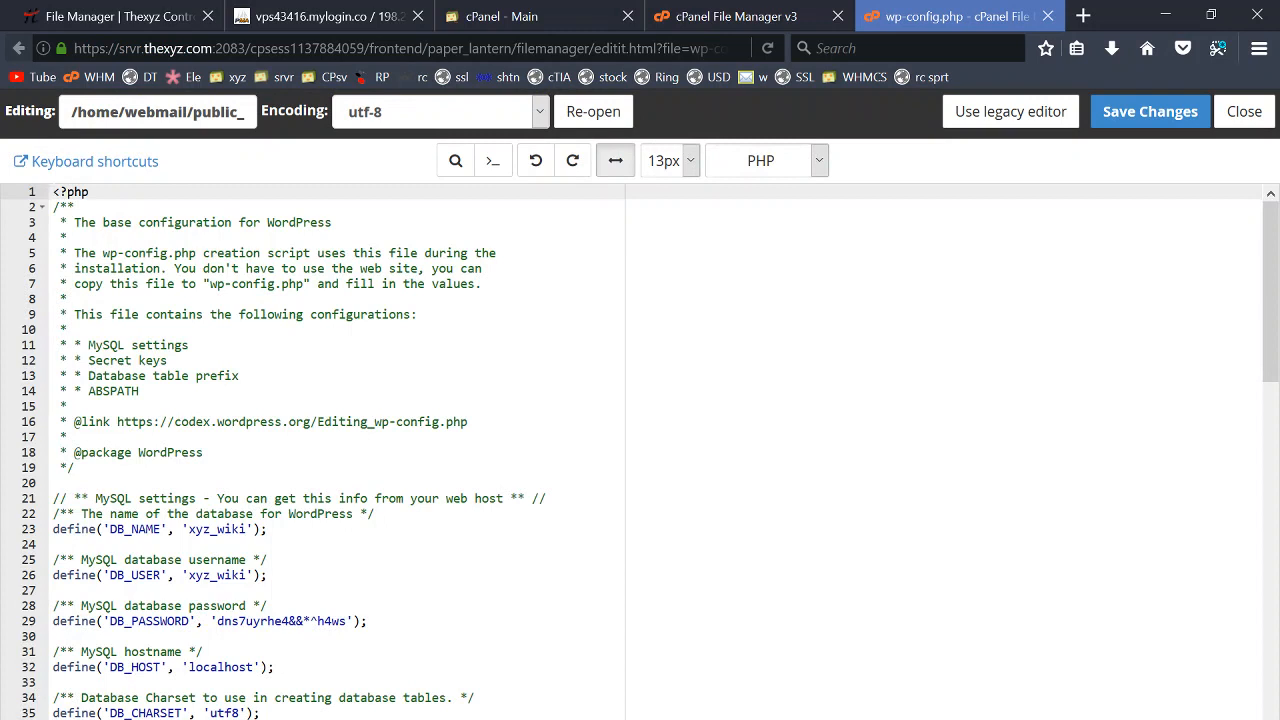
- In wp-config.php, change DB_NAME and DB_USER to webmail_data and paste the new DB_PASSWORD
{"action": "double_click", "coordinate": [217, 529]}
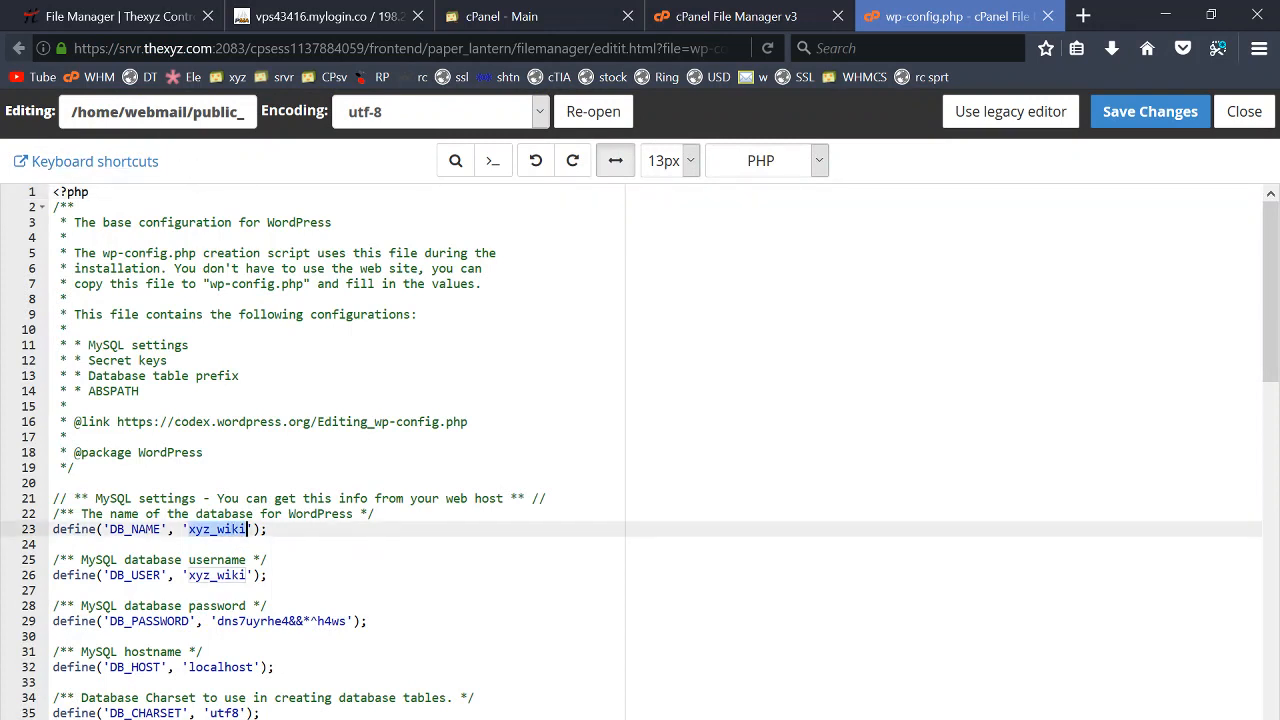
{"action": "type", "text": "webma"}
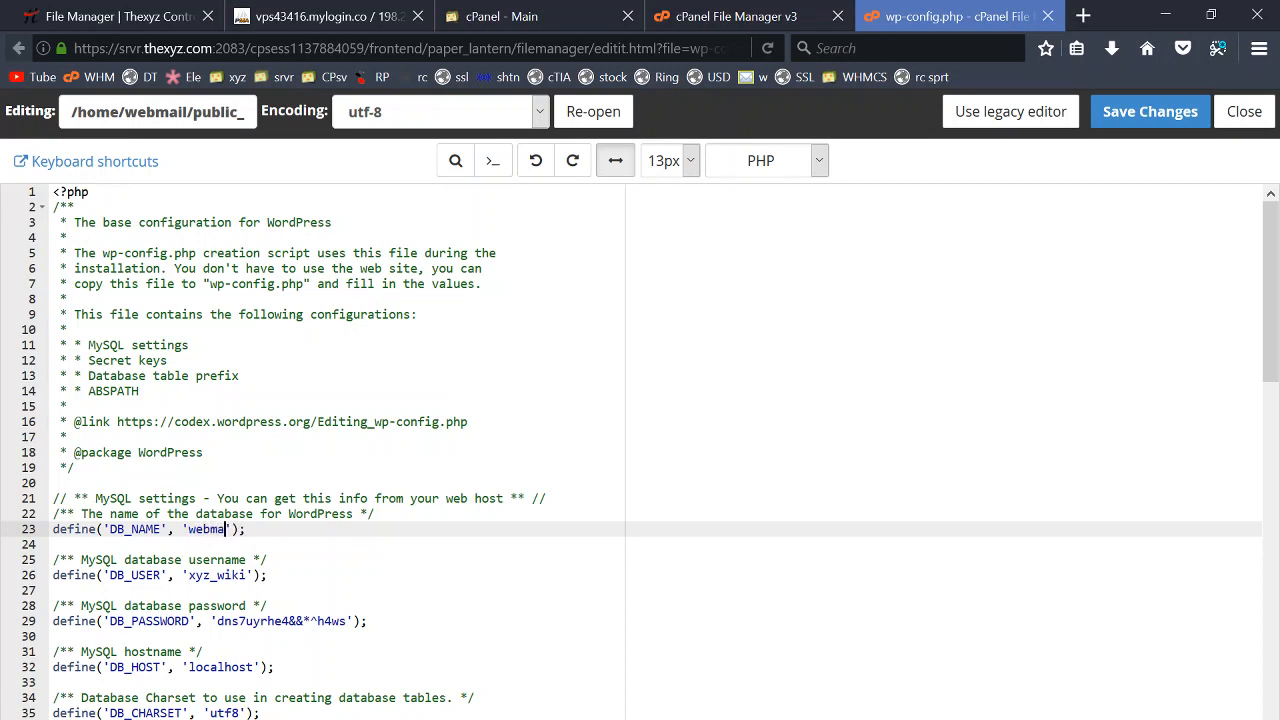
{"action": "type", "text": "il_data"}
{"action": "double_click", "coordinate": [218, 575]}
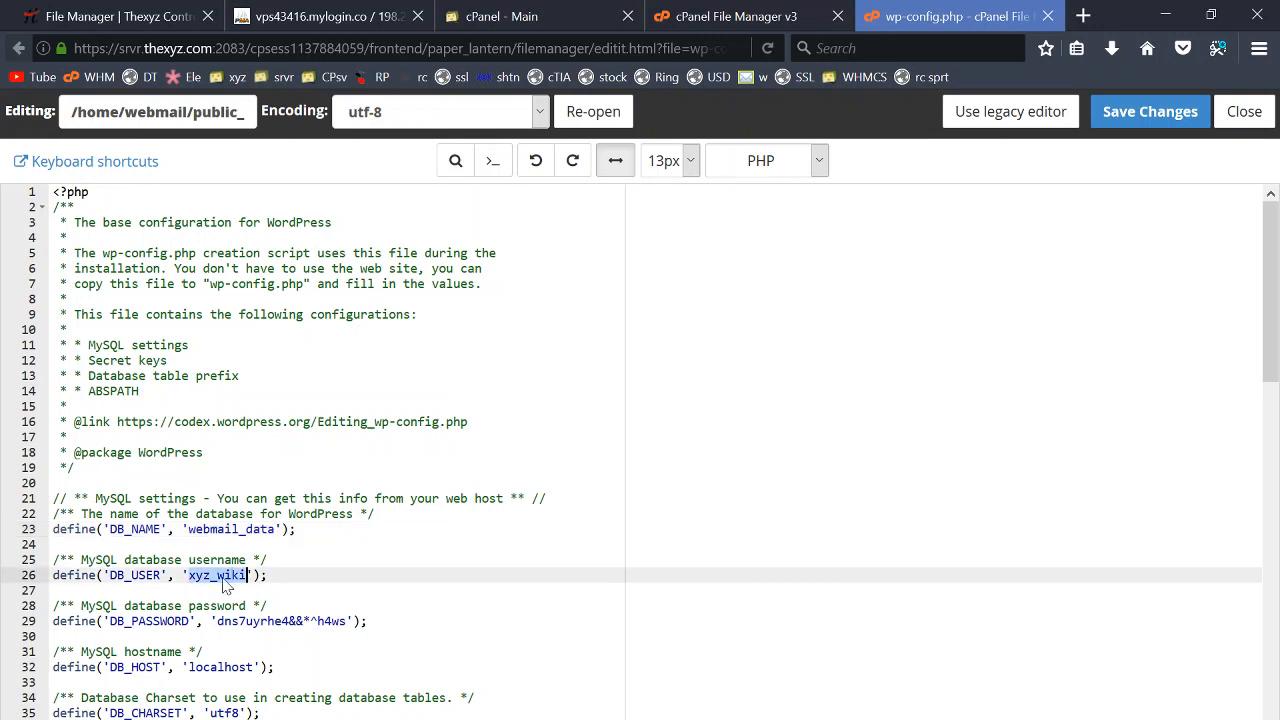
{"action": "type", "text": "webmail_daya"}
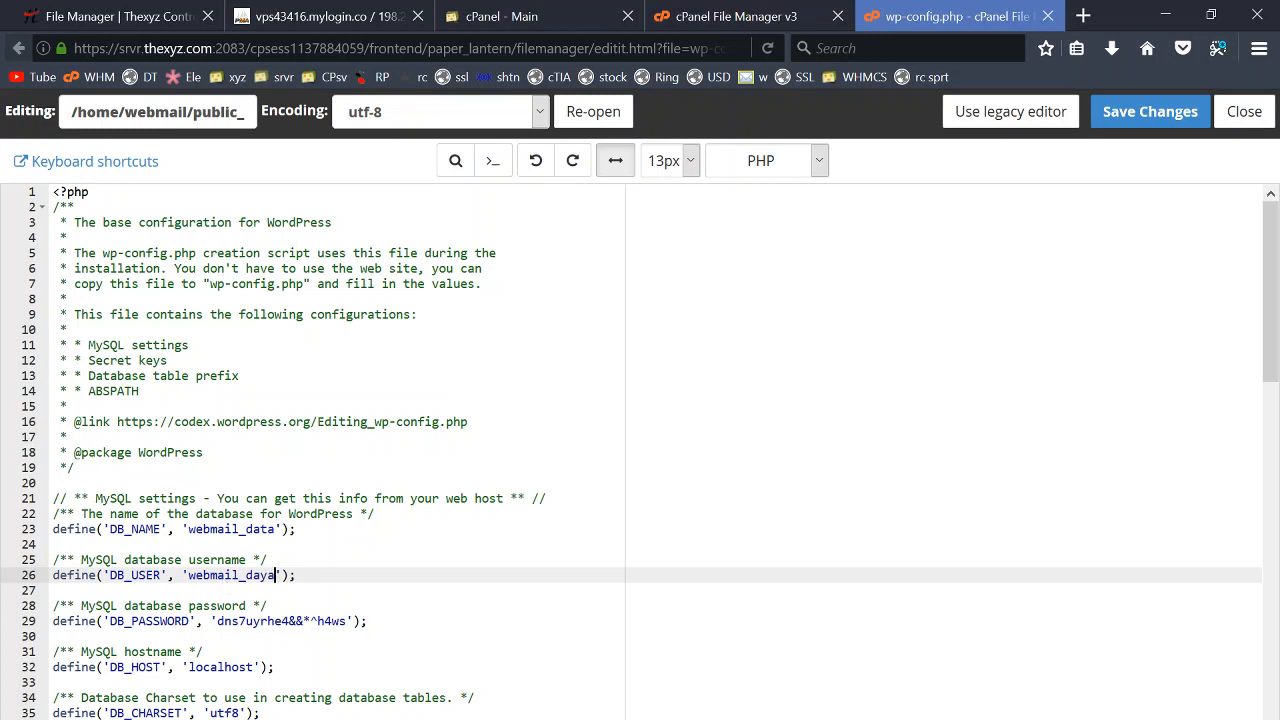
{"action": "left_click_drag", "start_coordinate": [218, 621], "coordinate": [340, 621]}
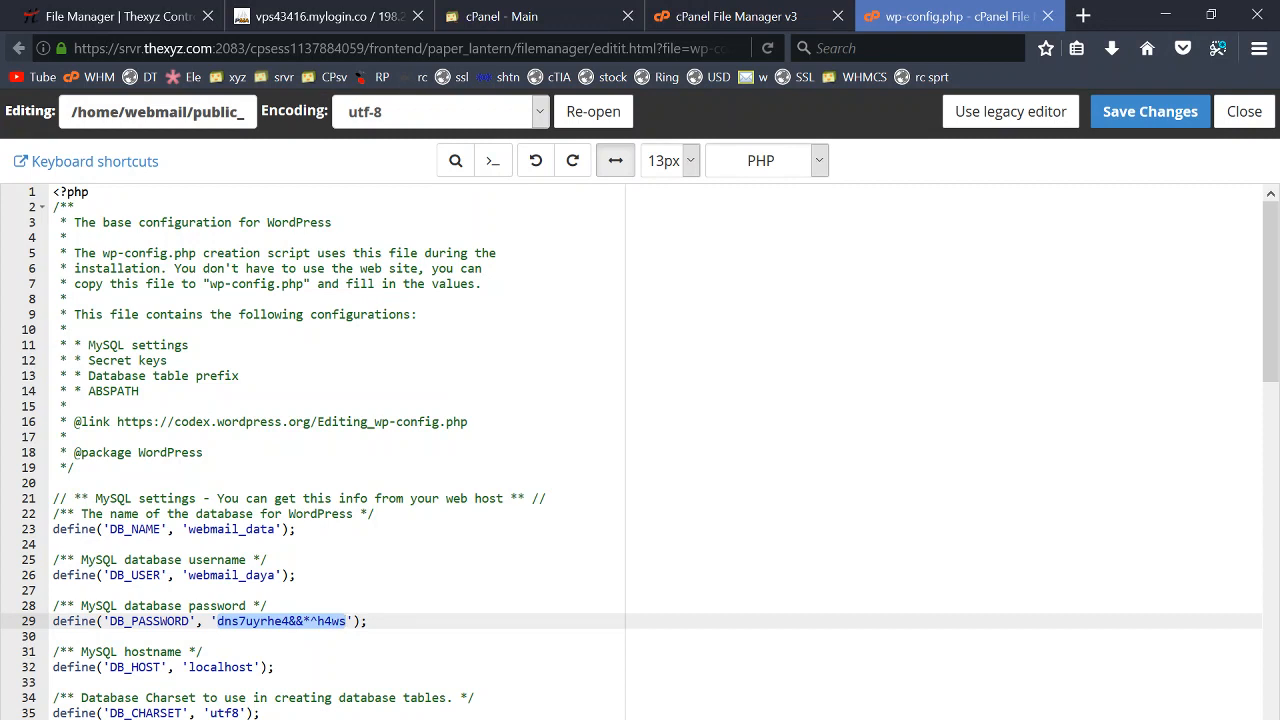
{"action": "key", "text": "ctrl+v"}
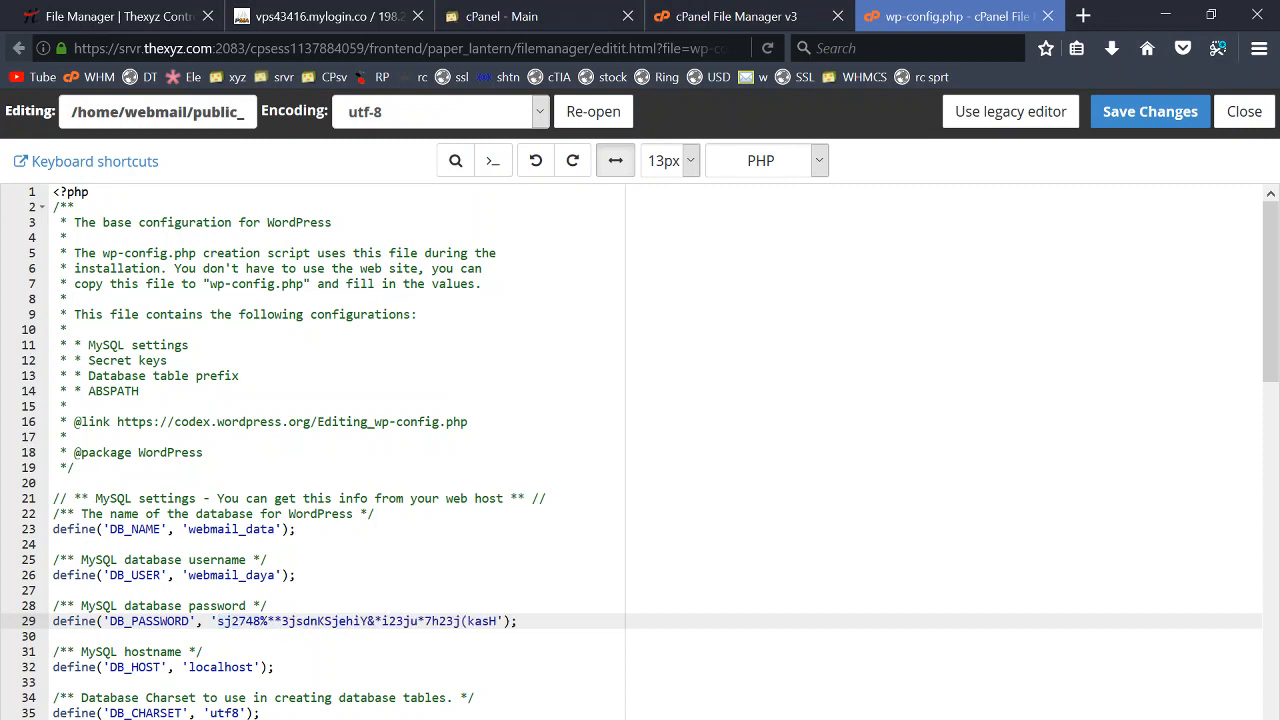
{"action": "left_click", "coordinate": [262, 575]}
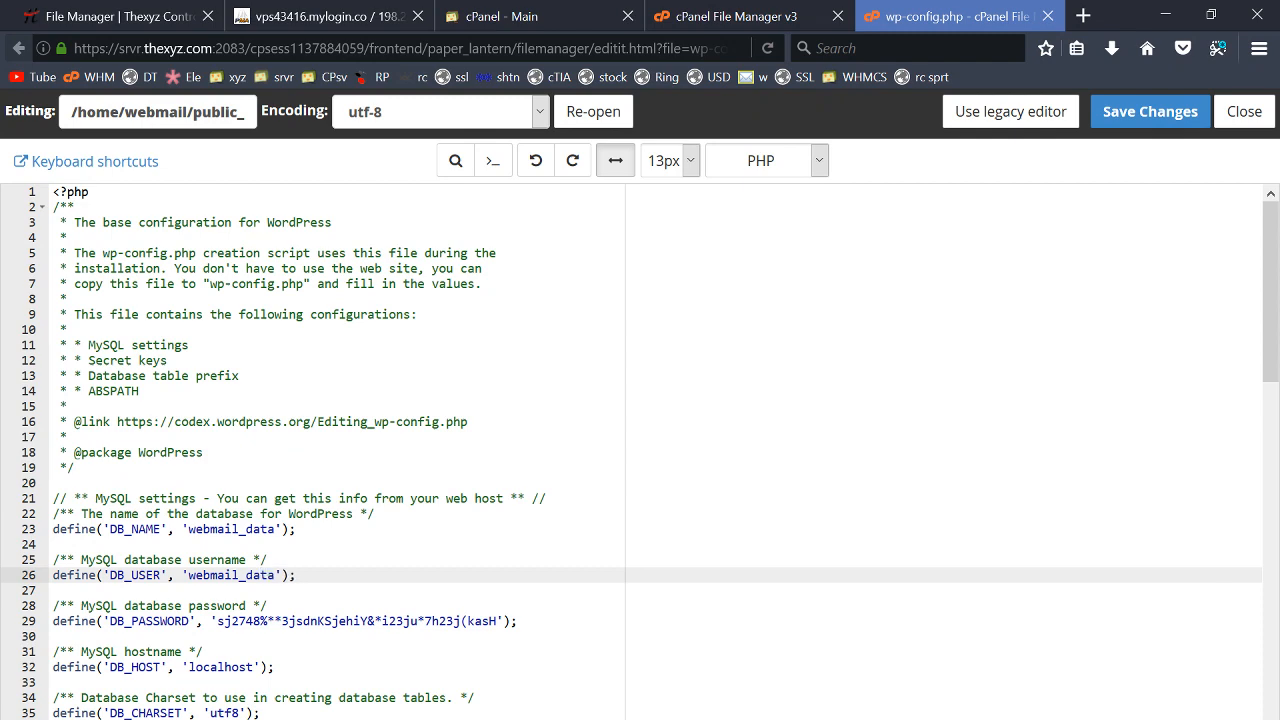
{"action": "left_click", "coordinate": [268, 606]}
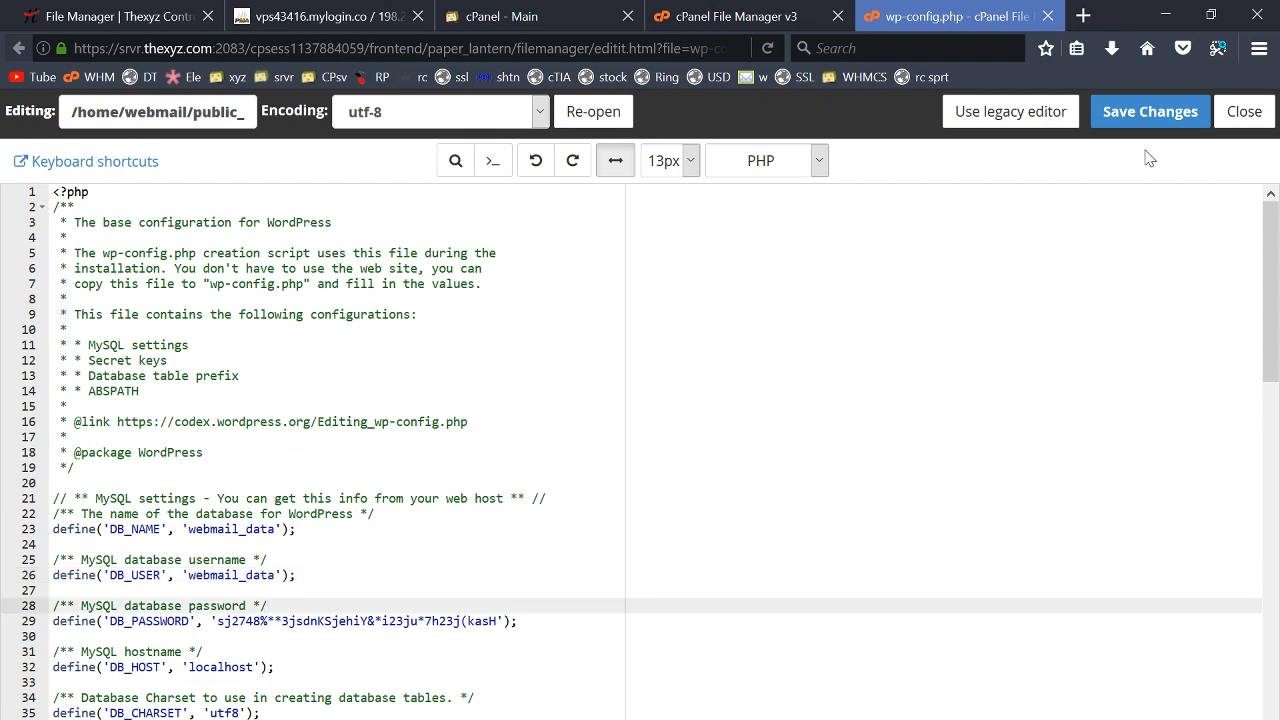
- Save wp-config.php, close the editor, and return to the cPanel home page
{"action": "left_click", "coordinate": [1152, 114]}
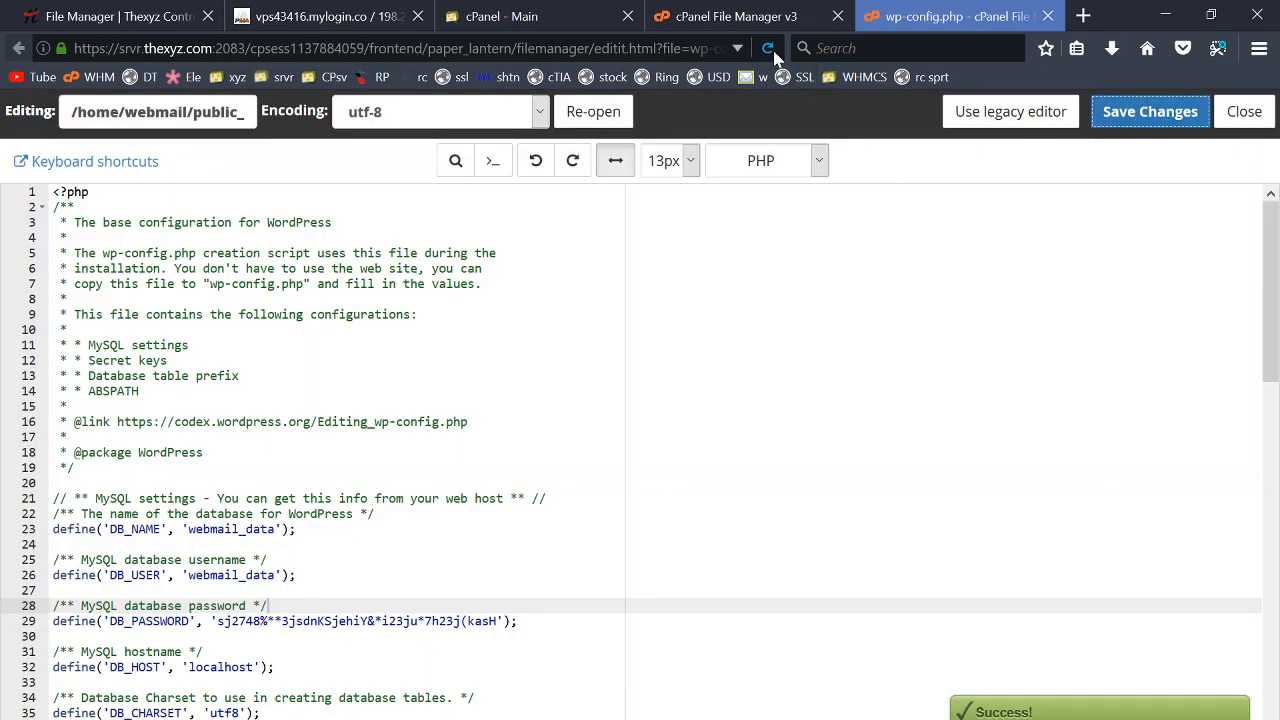
{"action": "key", "text": "ctrl+w"}
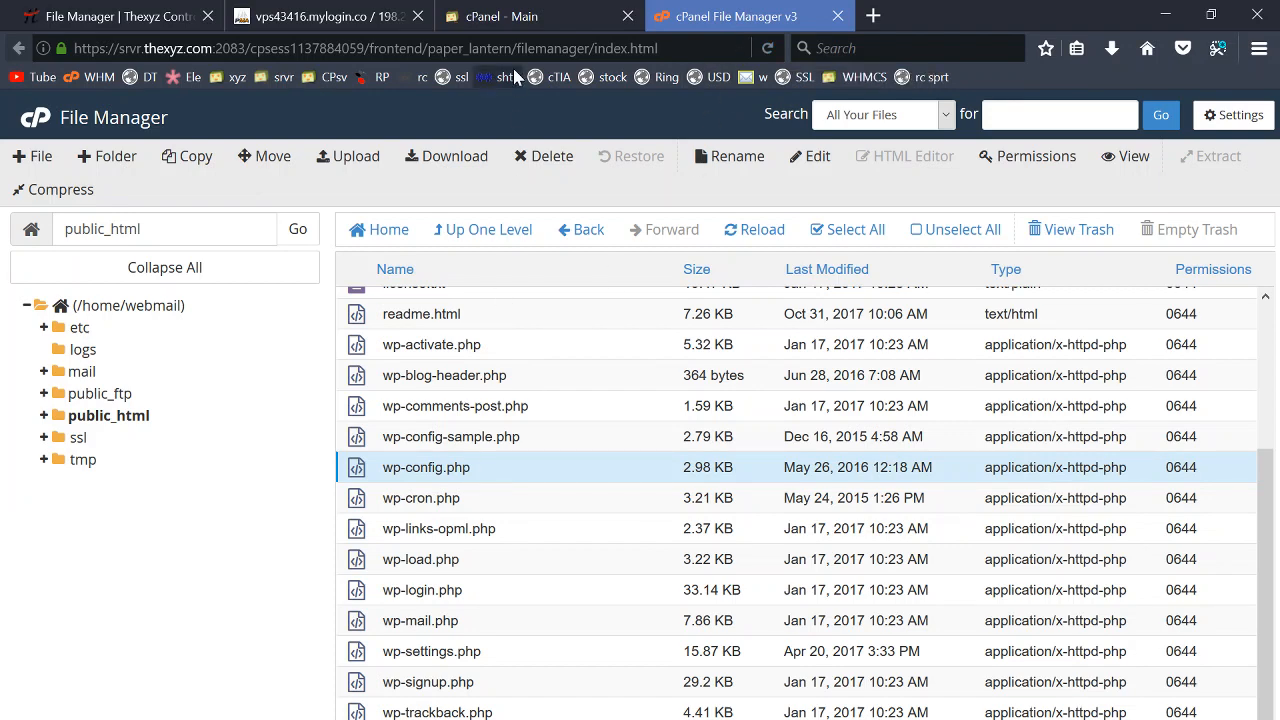
{"action": "left_click", "coordinate": [518, 16]}
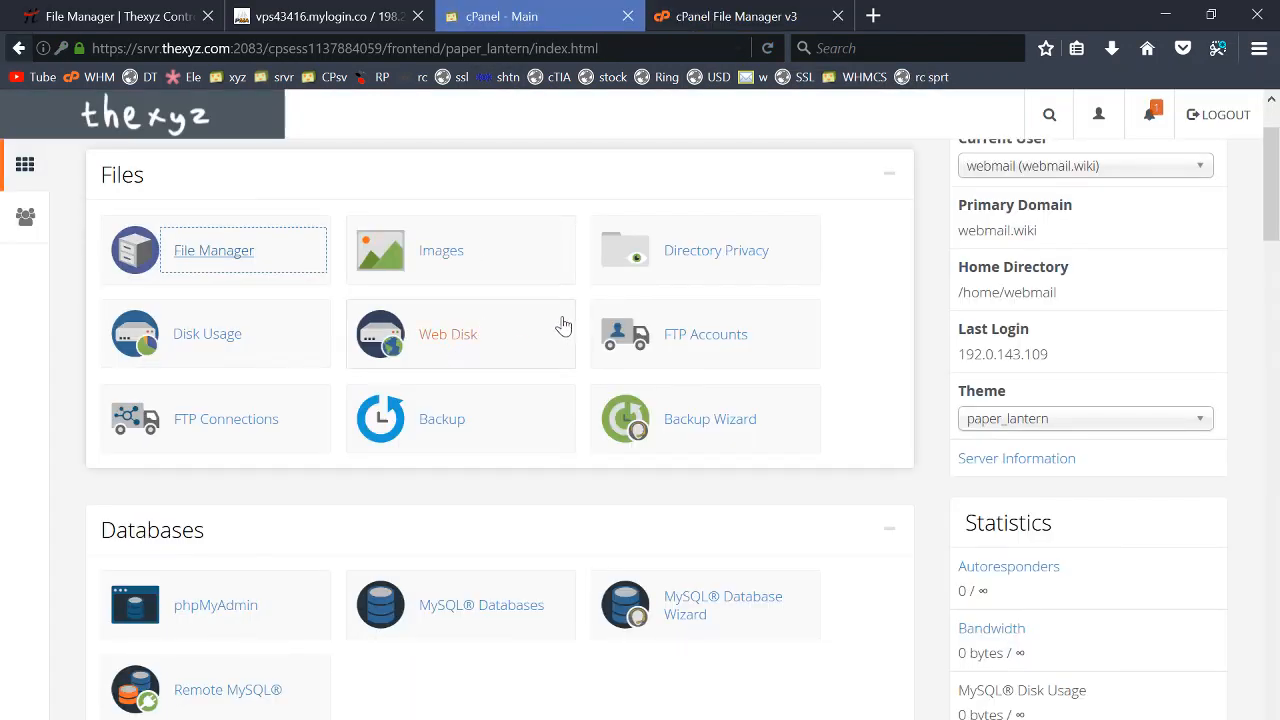